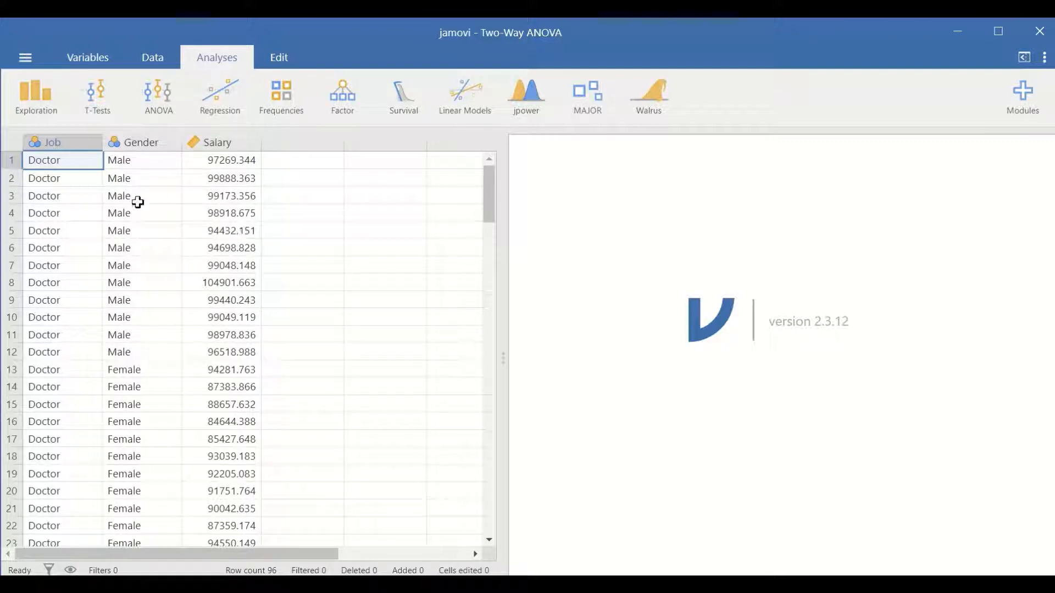
- Examine the Job column's categories from the first row through the last row of the dataset
click(72, 141)
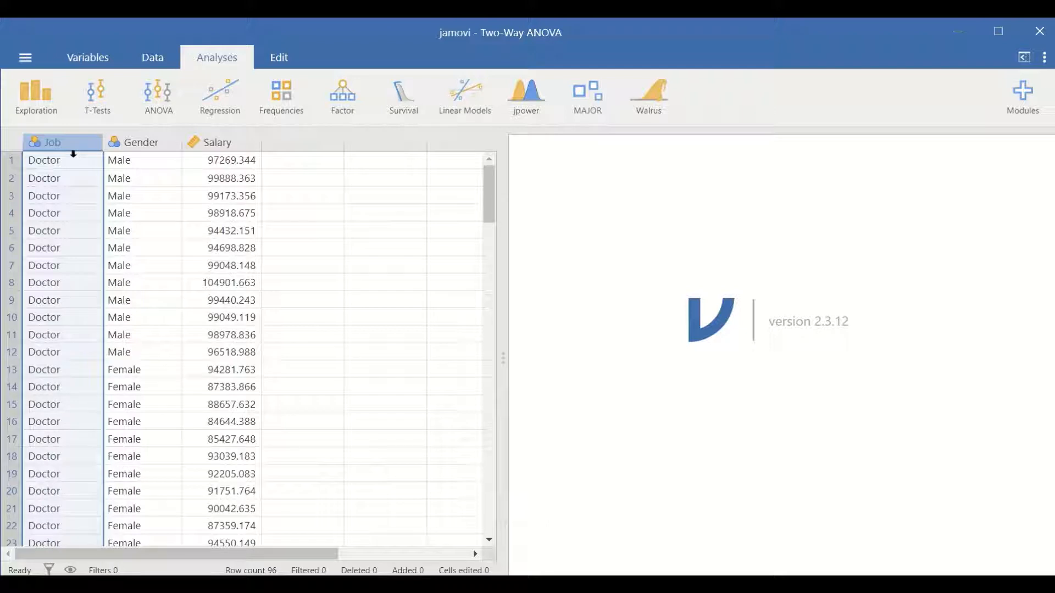
click(53, 162)
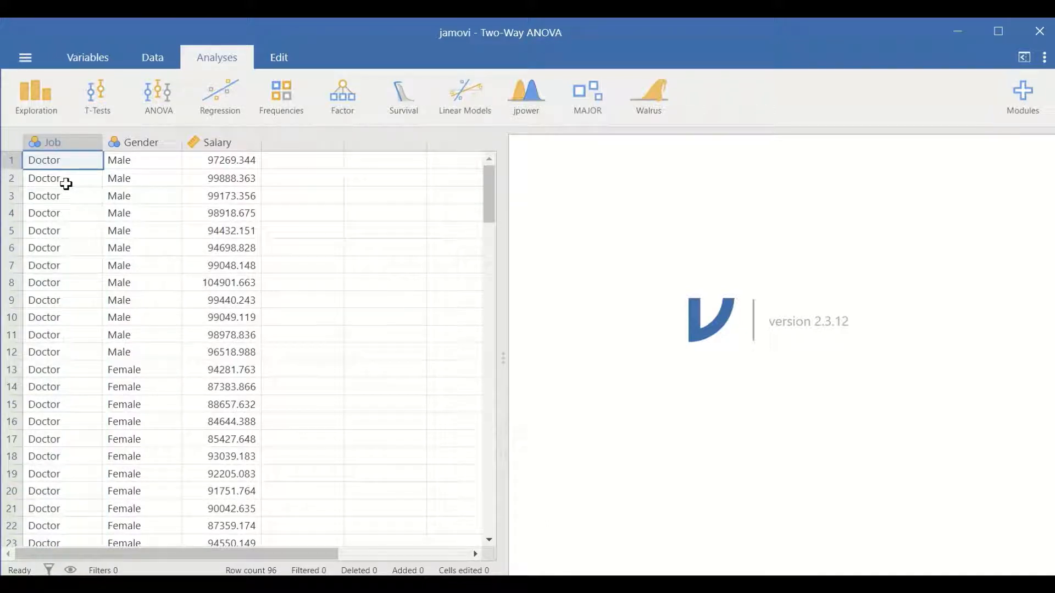
scroll(69, 184, down, 15)
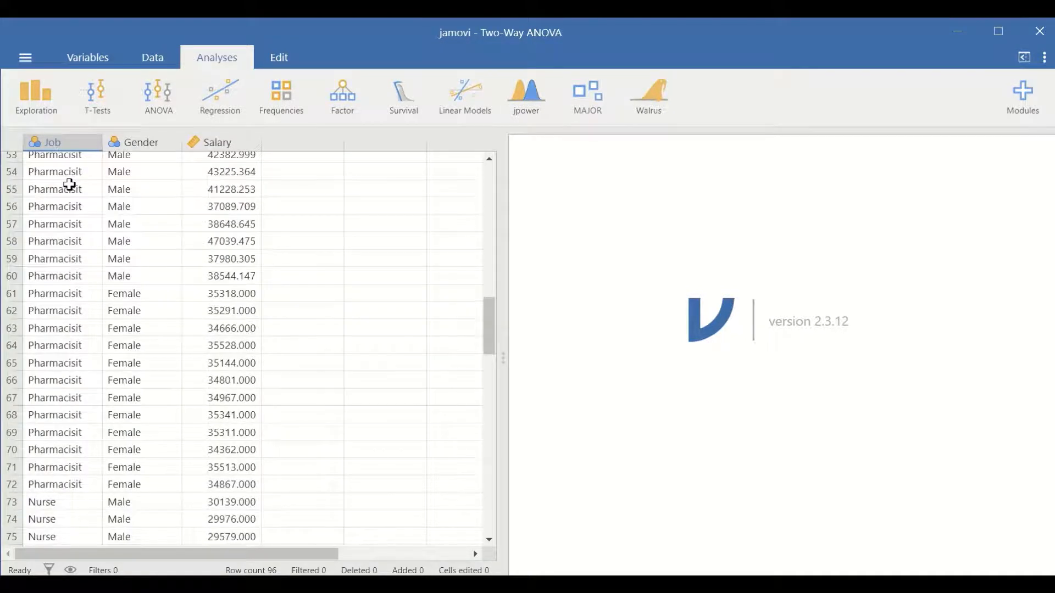
scroll(68, 184, up, 6)
scroll(68, 185, down, 6)
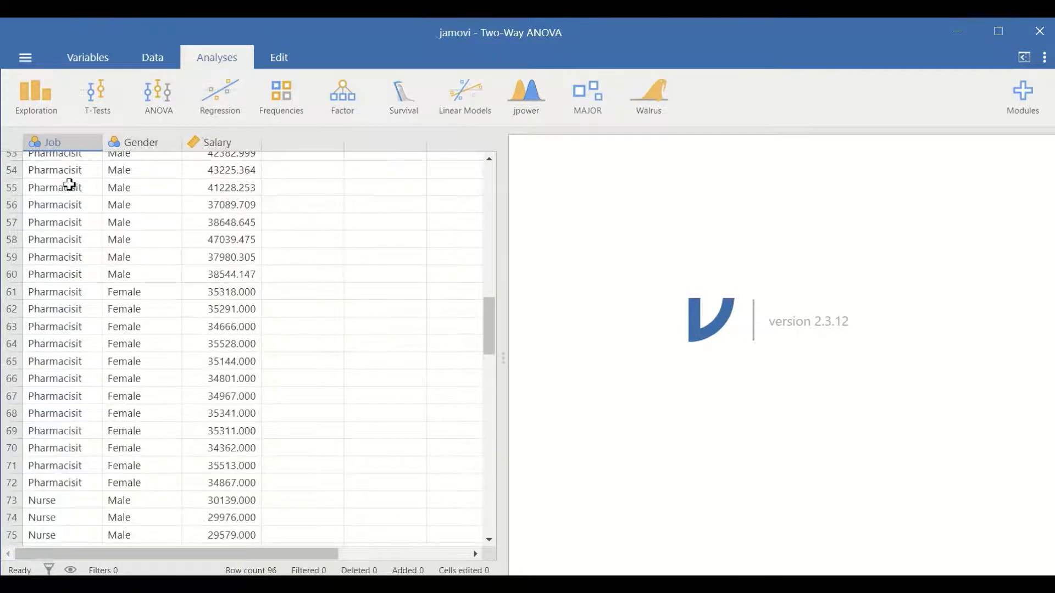
scroll(68, 185, down, 7)
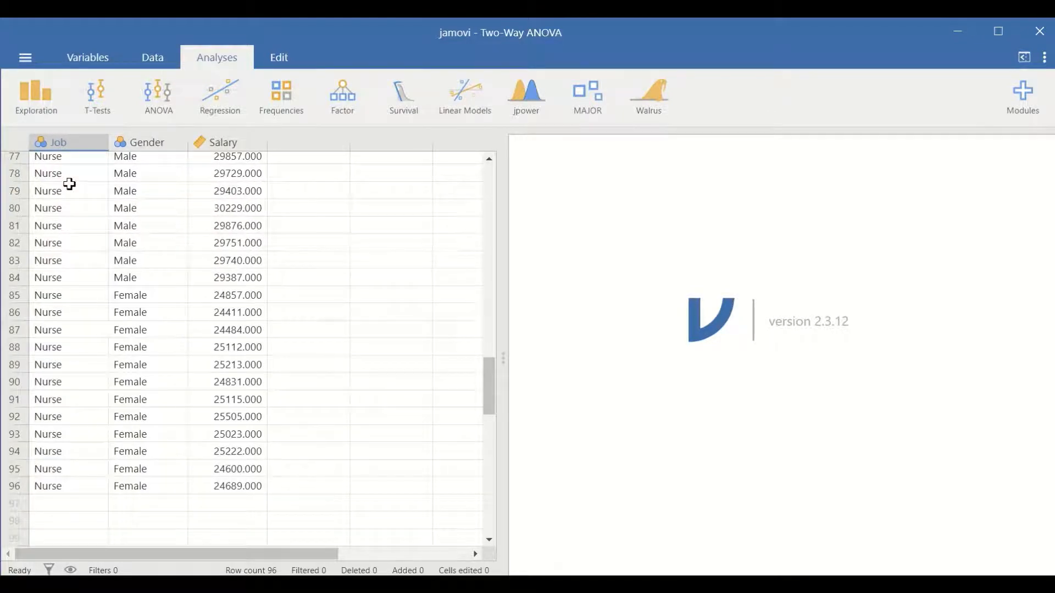
scroll(68, 184, up, 20)
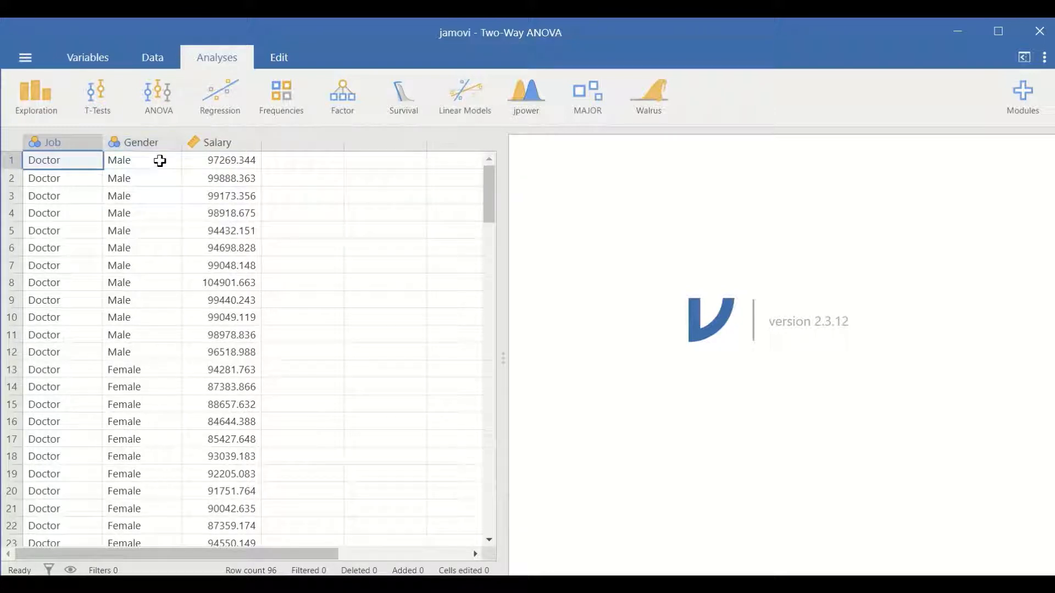
- Examine the Gender and Salary columns and how their values are arranged within the job groups
click(162, 160)
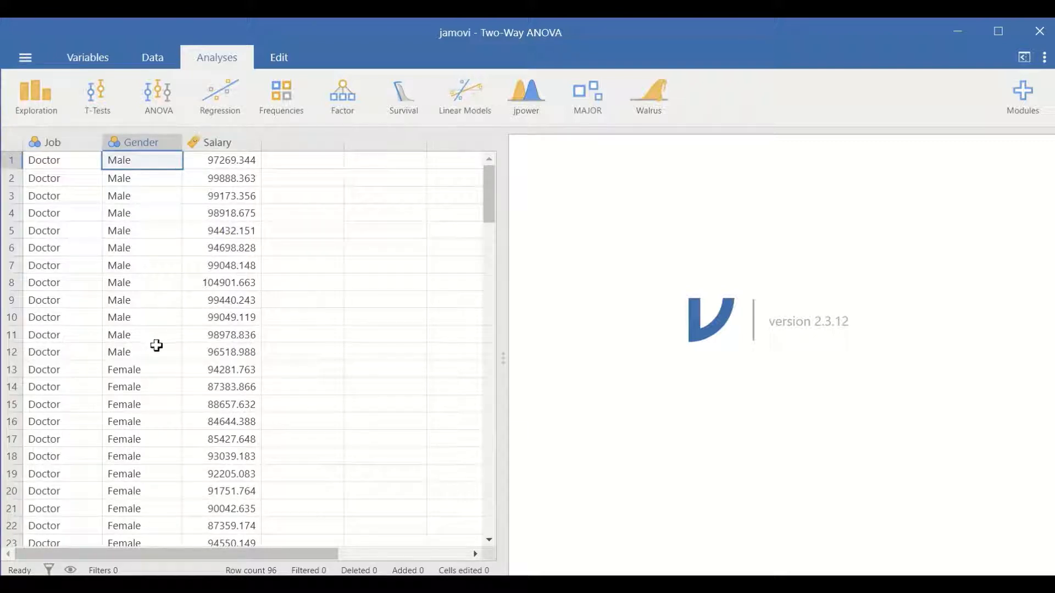
click(237, 142)
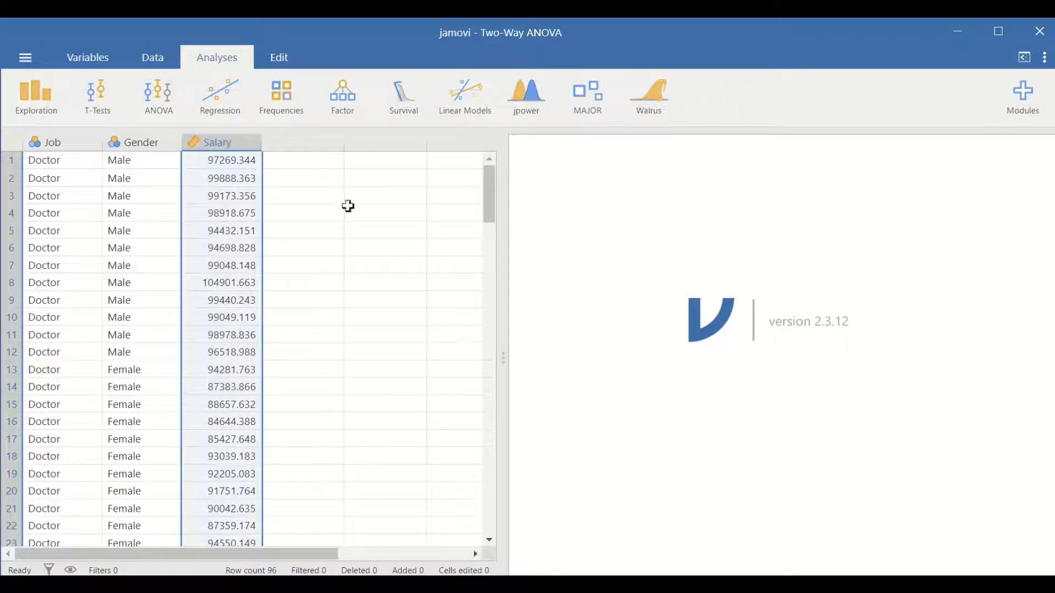
click(304, 180)
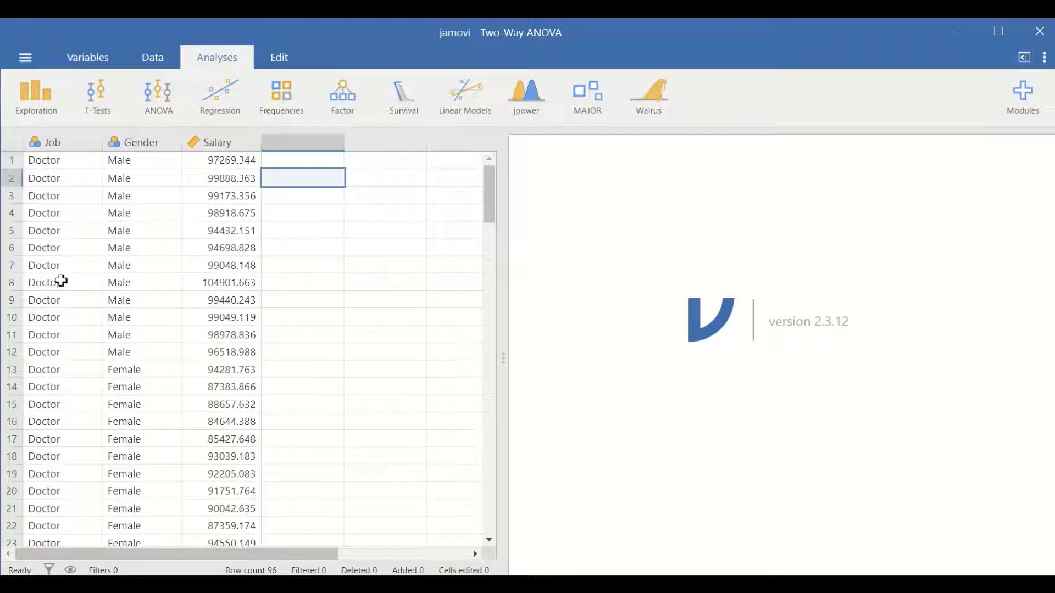
scroll(52, 346, down, 3)
scroll(52, 347, up, 3)
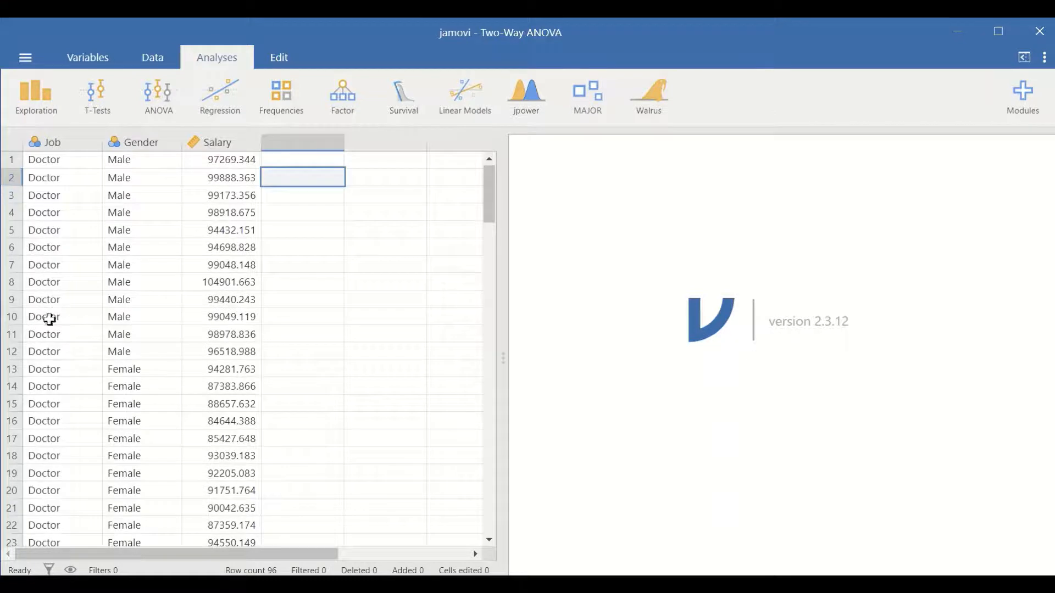
scroll(67, 396, down, 3)
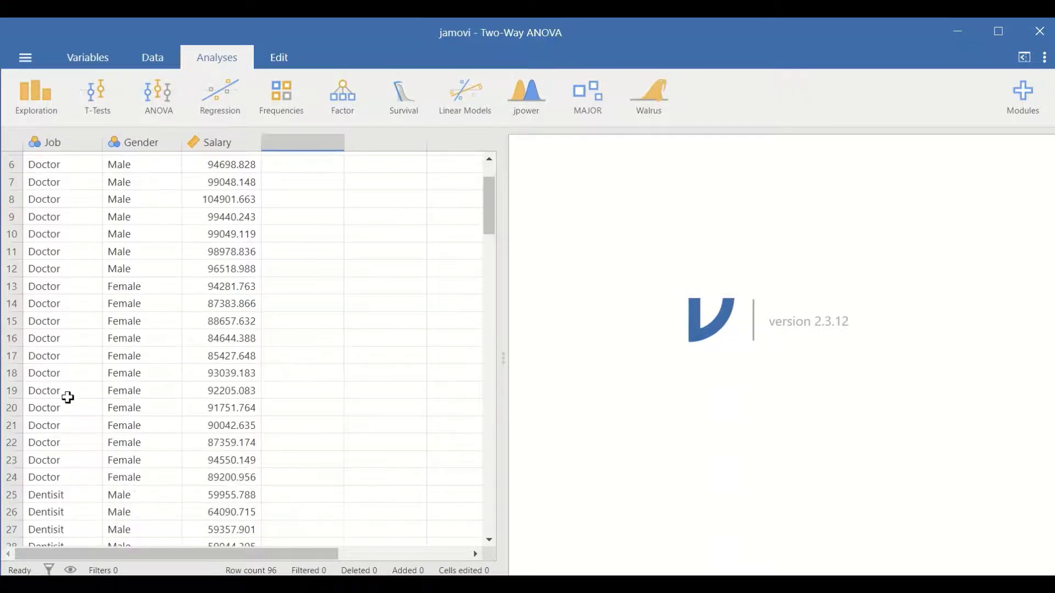
scroll(67, 397, up, 3)
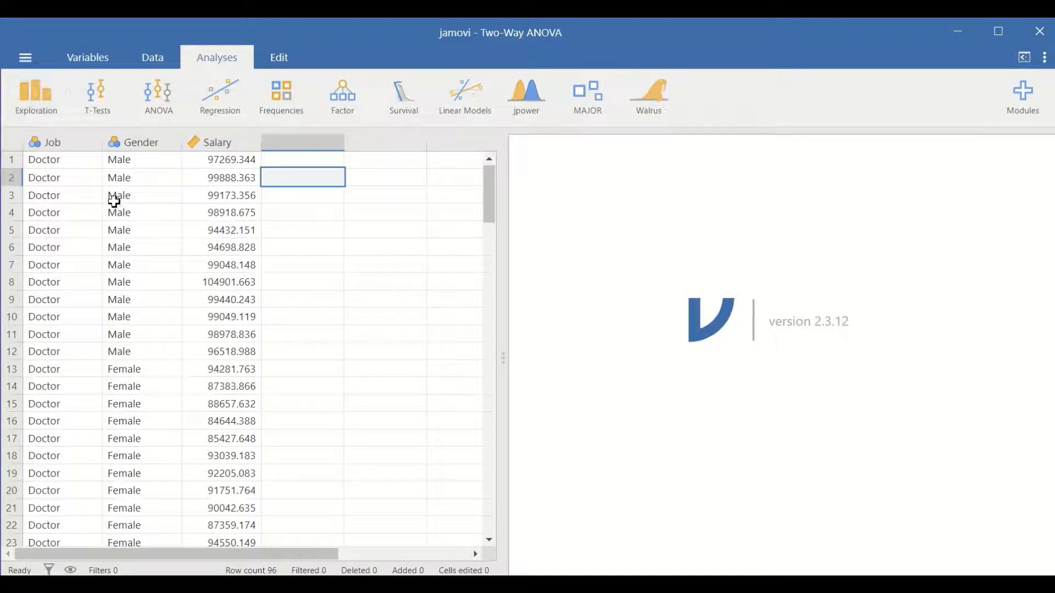
- Create a Descriptives analysis with Salary as the variable, split by Job and Gender
click(41, 101)
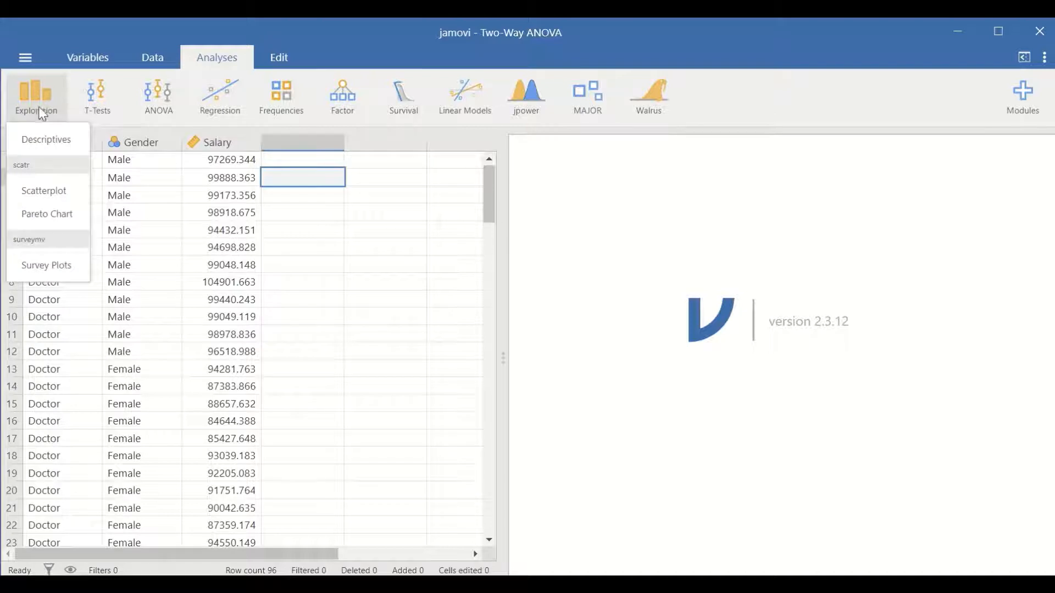
click(55, 146)
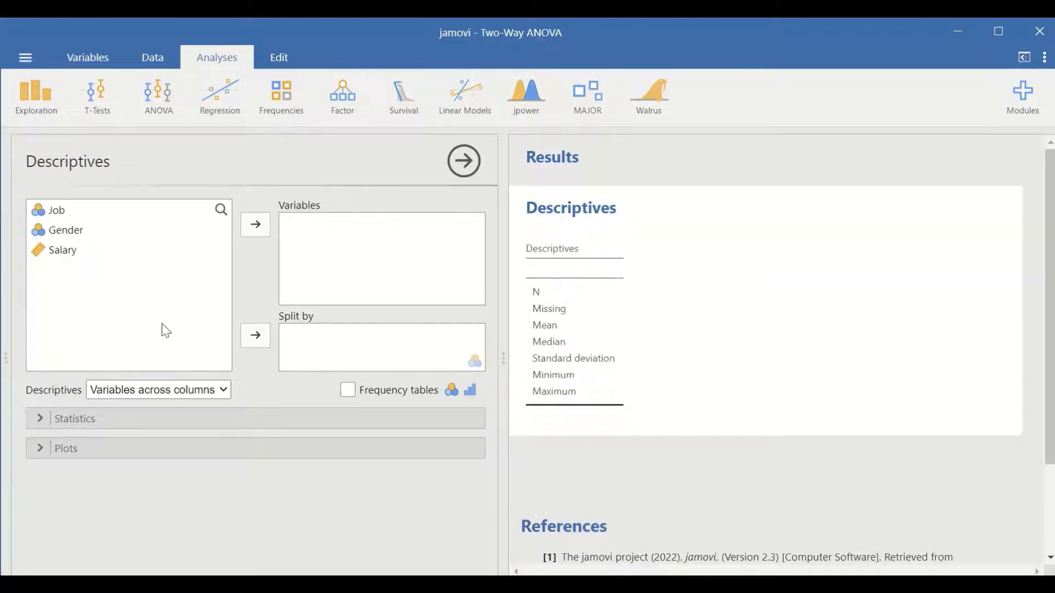
click(70, 255)
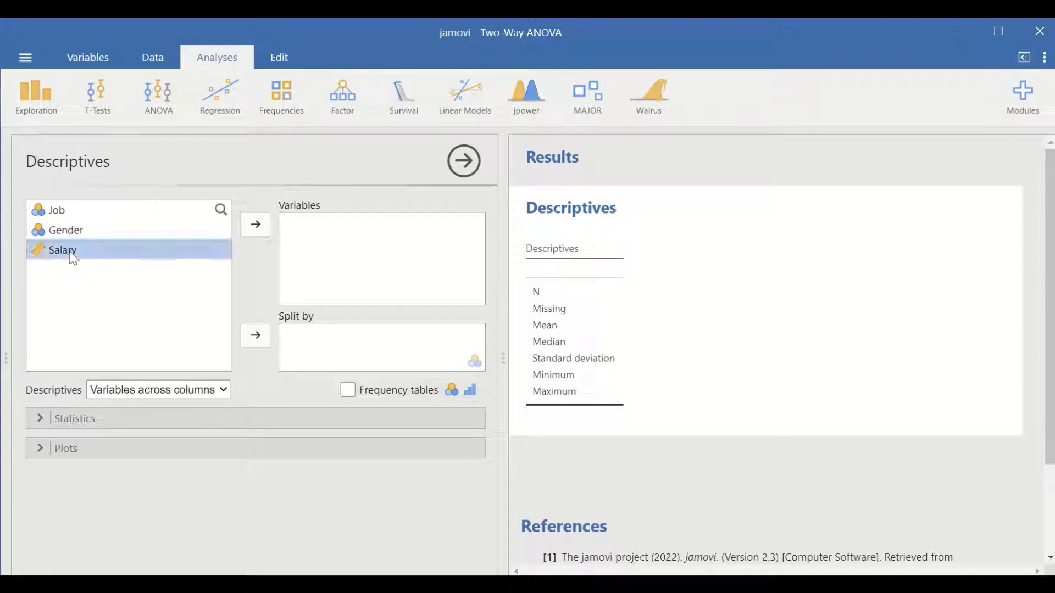
click(255, 226)
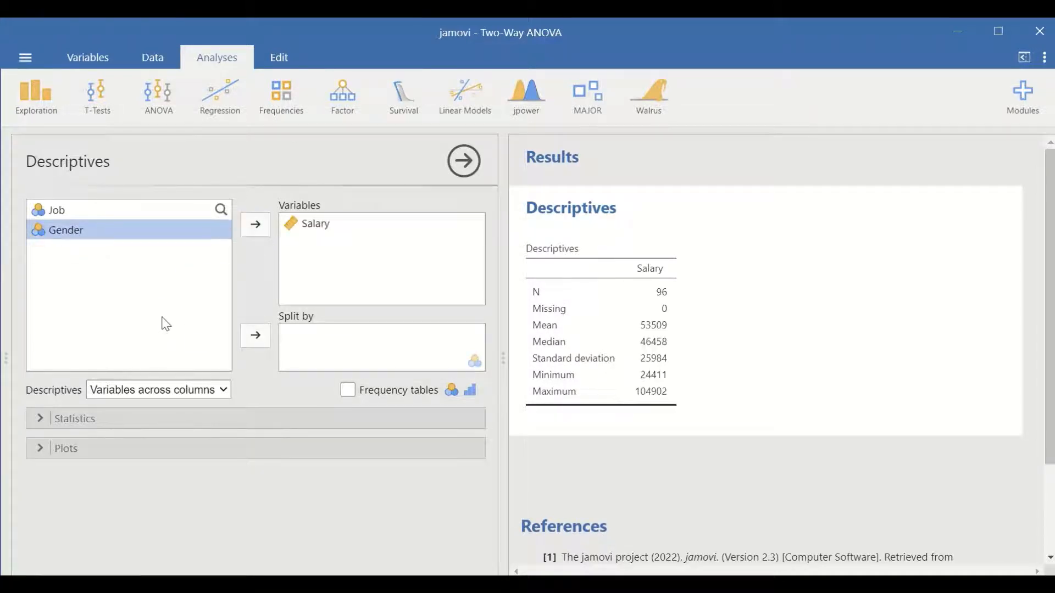
click(70, 213)
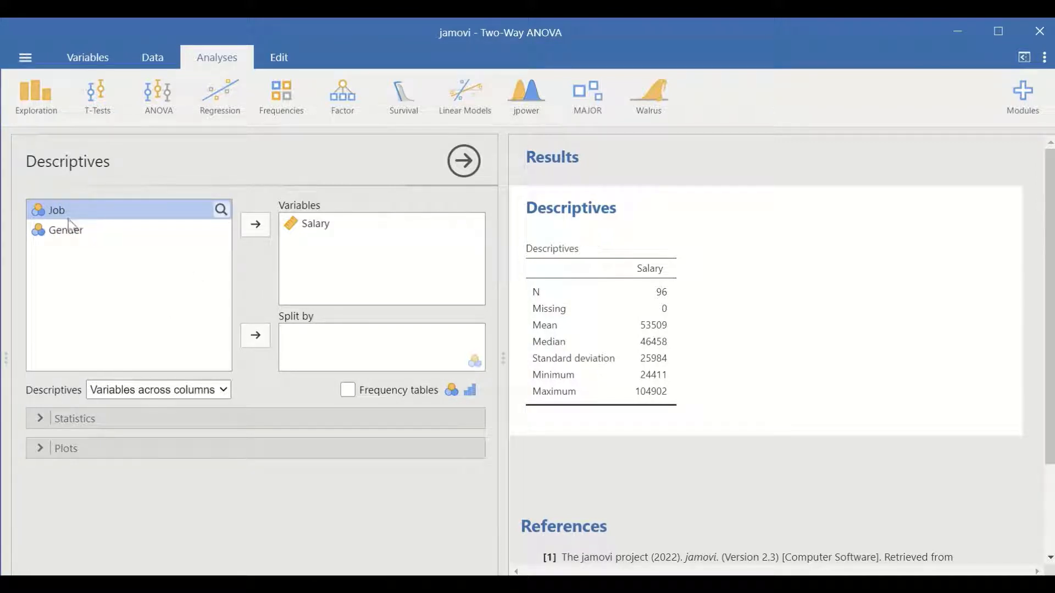
click(255, 341)
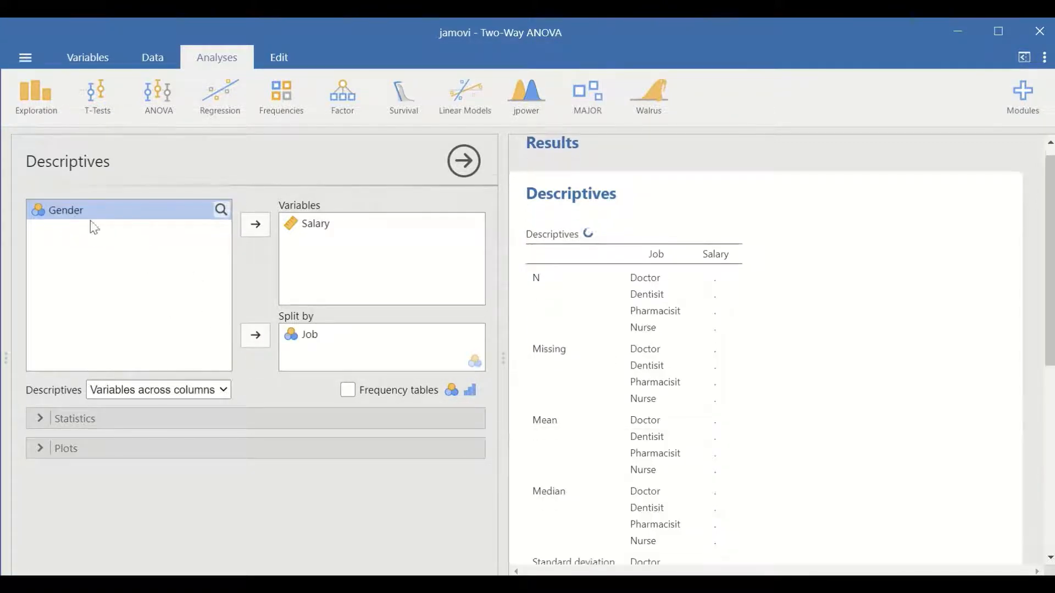
click(253, 338)
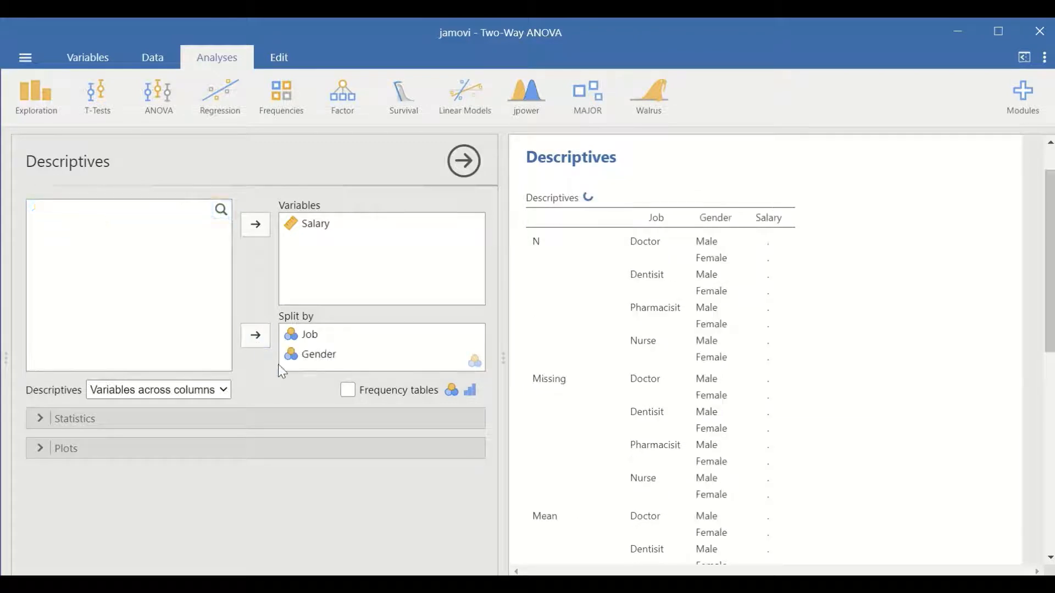
- Lay out the descriptives table with variables across rows and view it through to the Maximum column
click(222, 391)
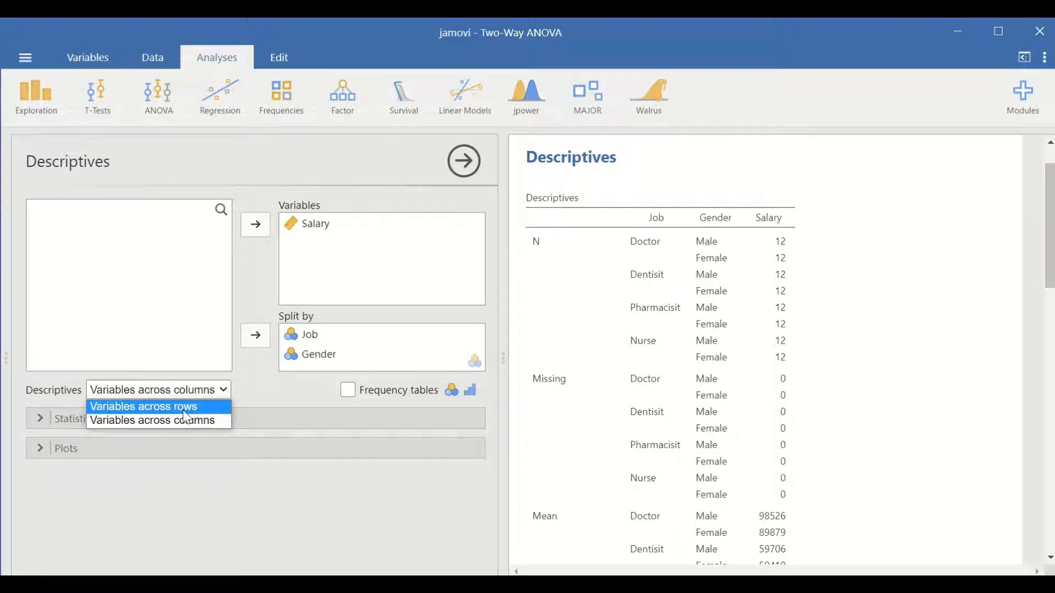
click(152, 408)
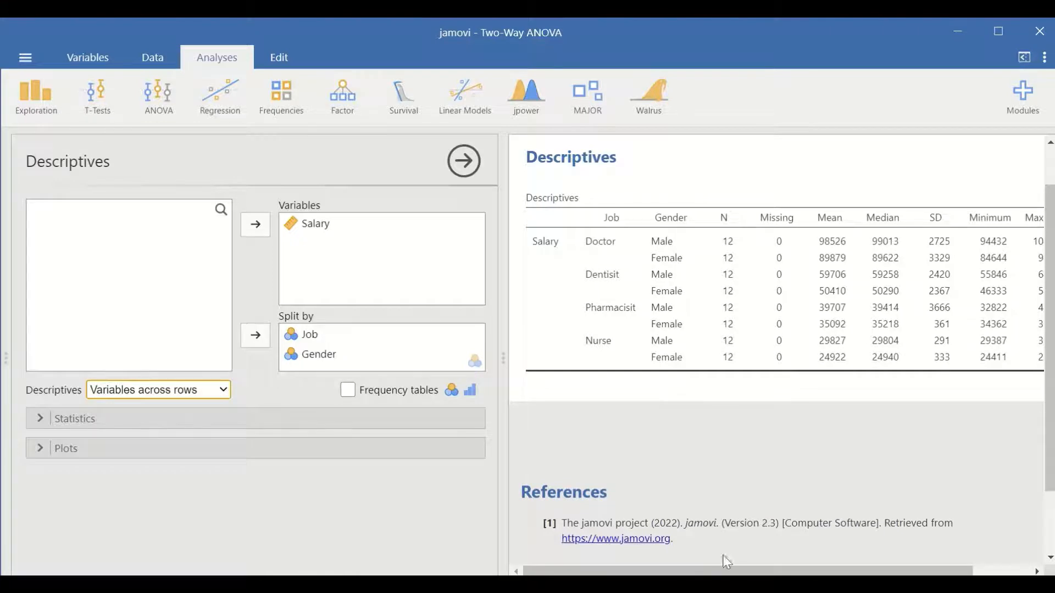
drag(727, 562, 714, 522)
drag(831, 572, 858, 569)
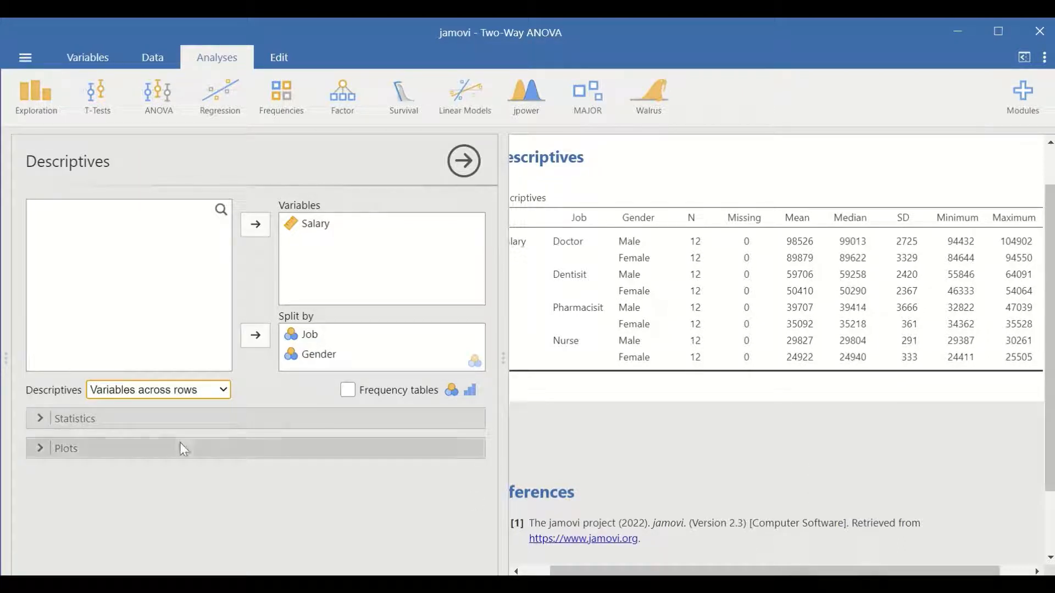
- Add box plots of Salary to the descriptives, with outlier labels turned off
click(93, 449)
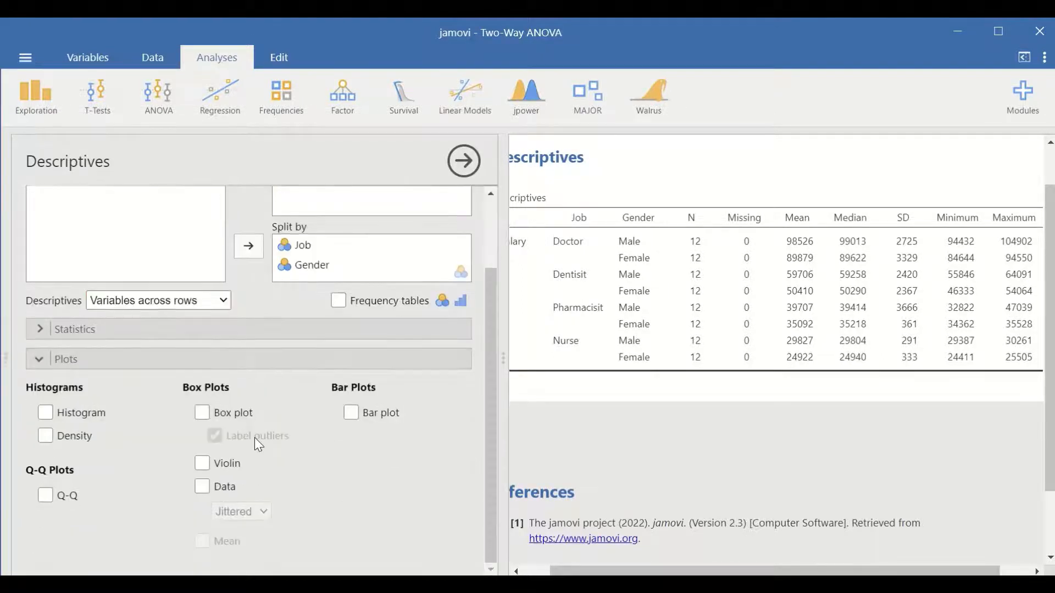
click(202, 412)
click(215, 436)
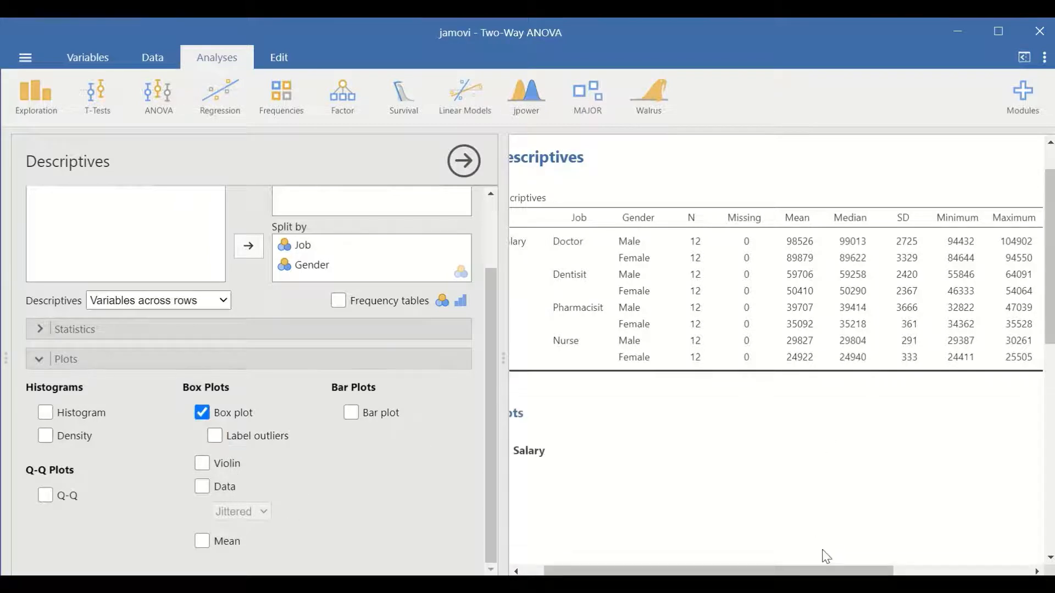
- Examine the Salary box plots for the male and female groups across the job categories
drag(831, 568, 760, 569)
scroll(814, 438, down, 5)
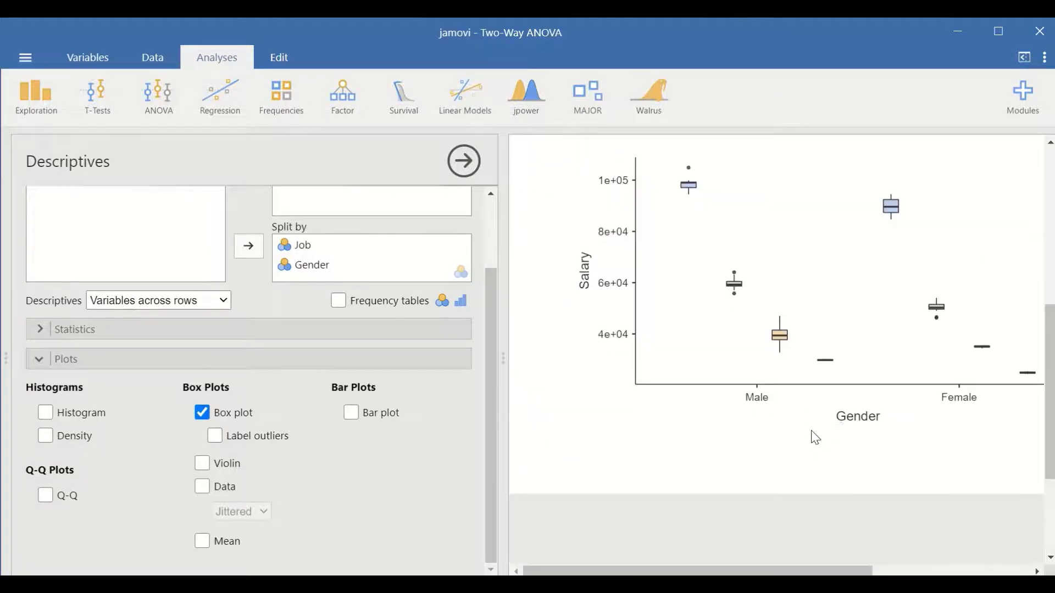
scroll(773, 537, up, 3)
drag(776, 571, 825, 558)
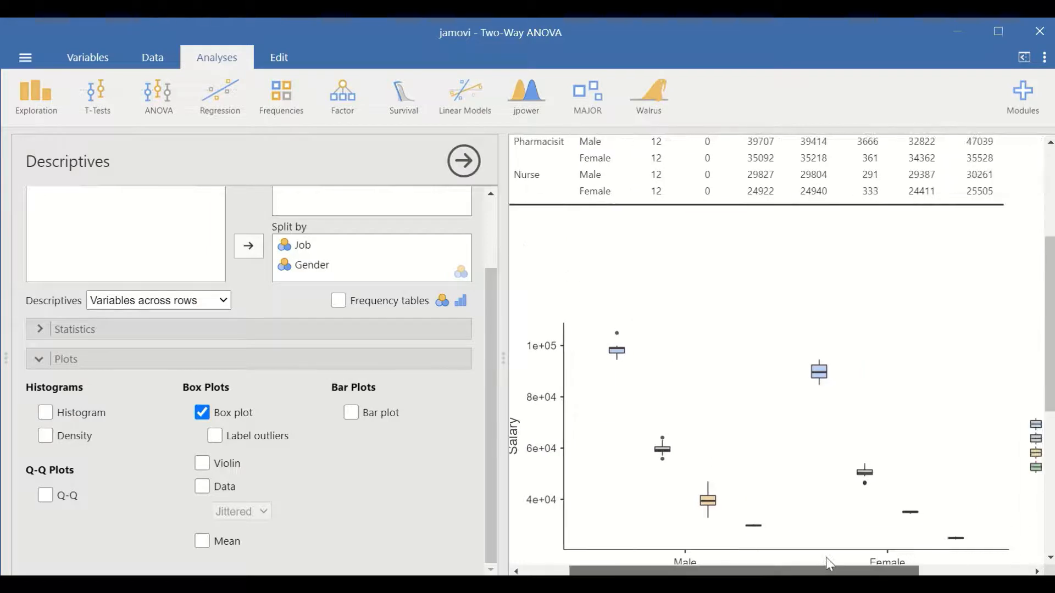
scroll(723, 546, down, 3)
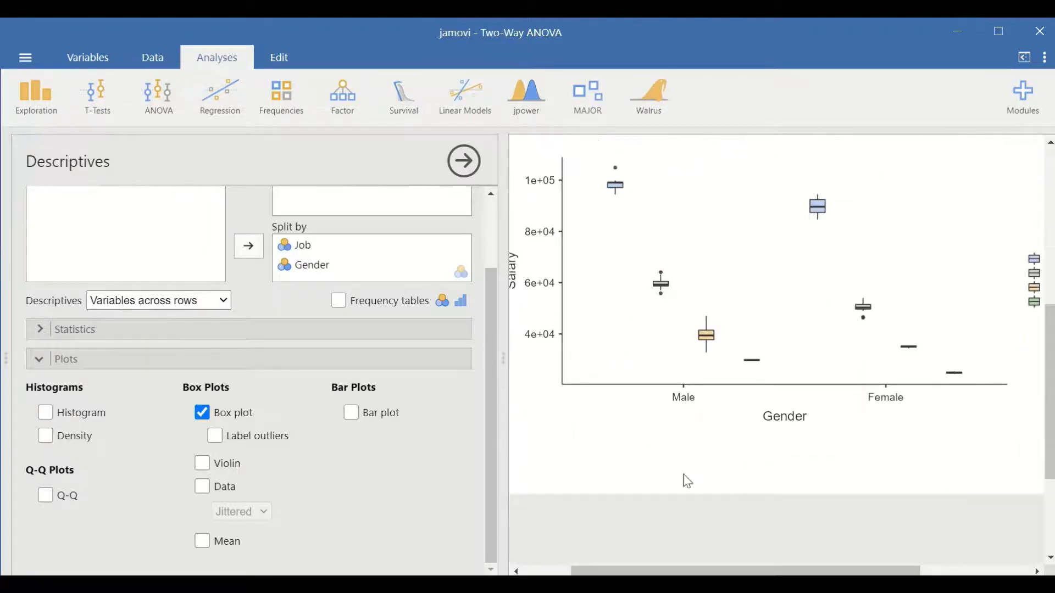
scroll(802, 464, up, 2)
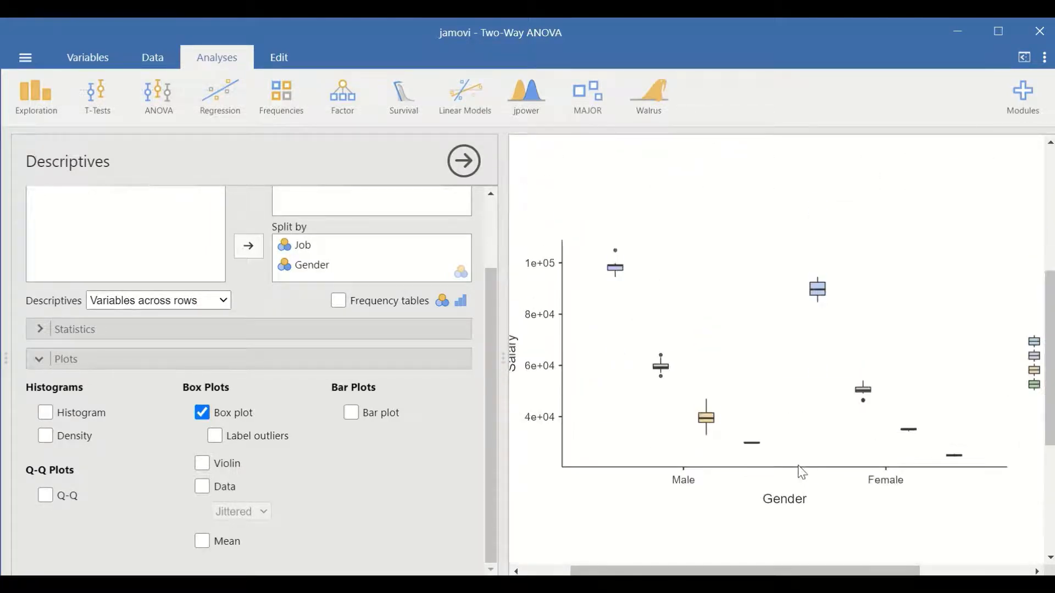
drag(795, 573, 794, 569)
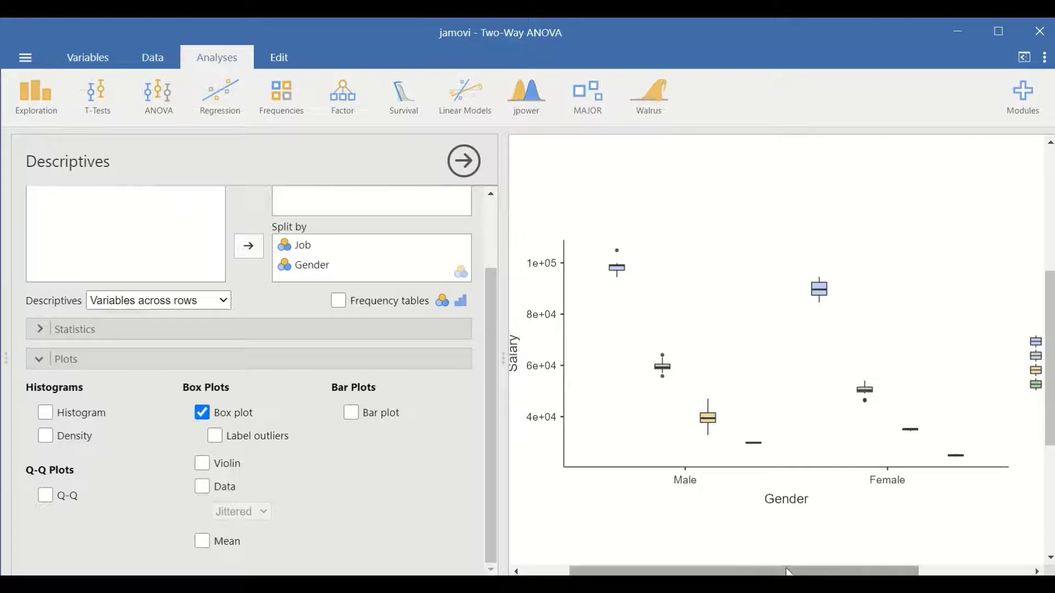
mouse_move(790, 571)
mouse_down()
mouse_move(829, 560)
mouse_move(819, 571)
mouse_move(771, 571)
mouse_up()
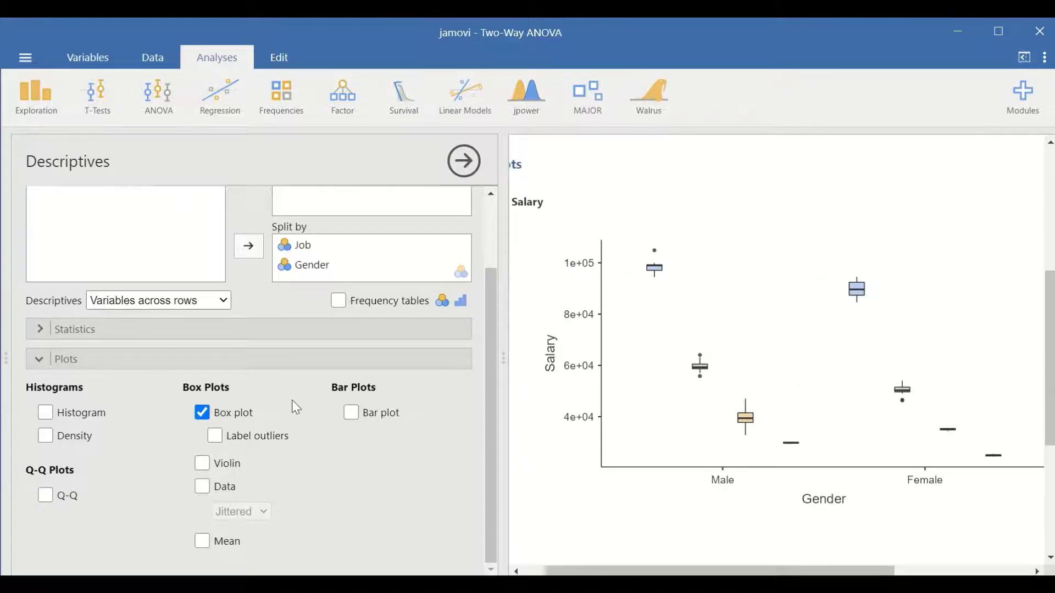
- Add histograms of Salary by Job and Gender to the descriptives plots
scroll(304, 421, up, 3)
scroll(302, 424, down, 3)
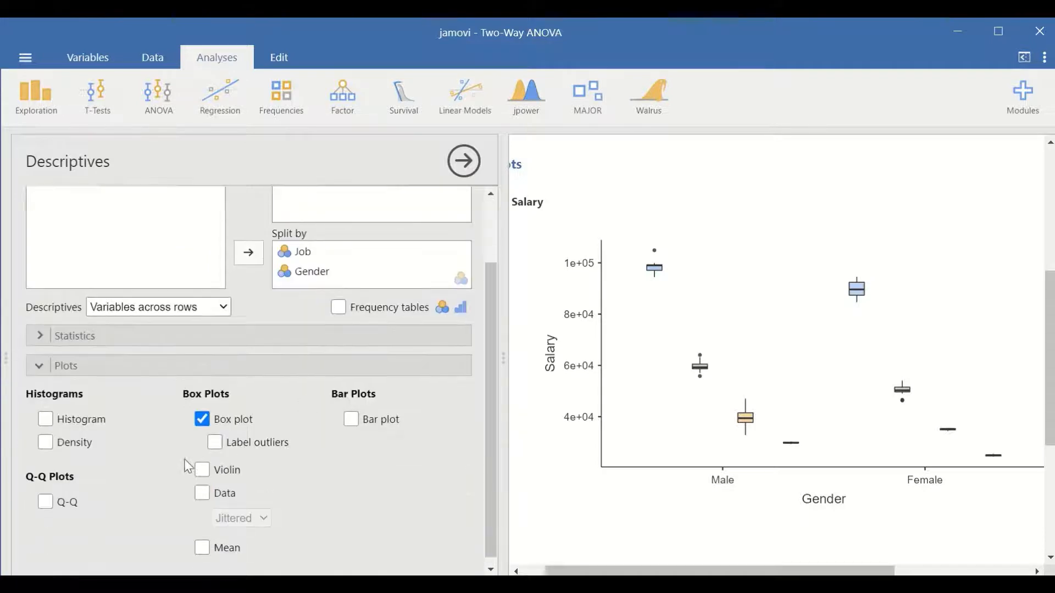
click(46, 413)
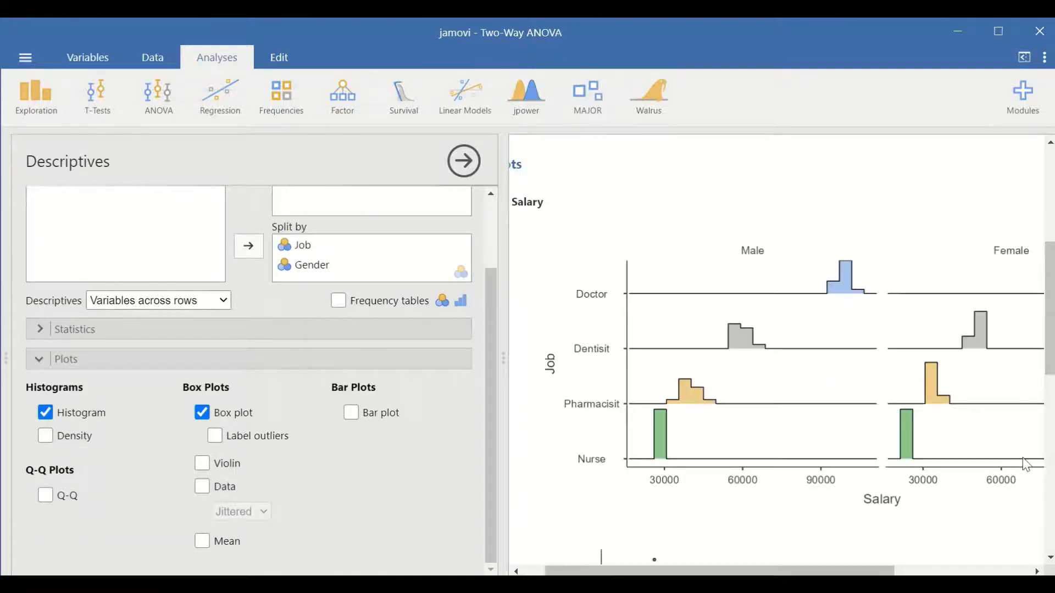
drag(815, 571, 728, 558)
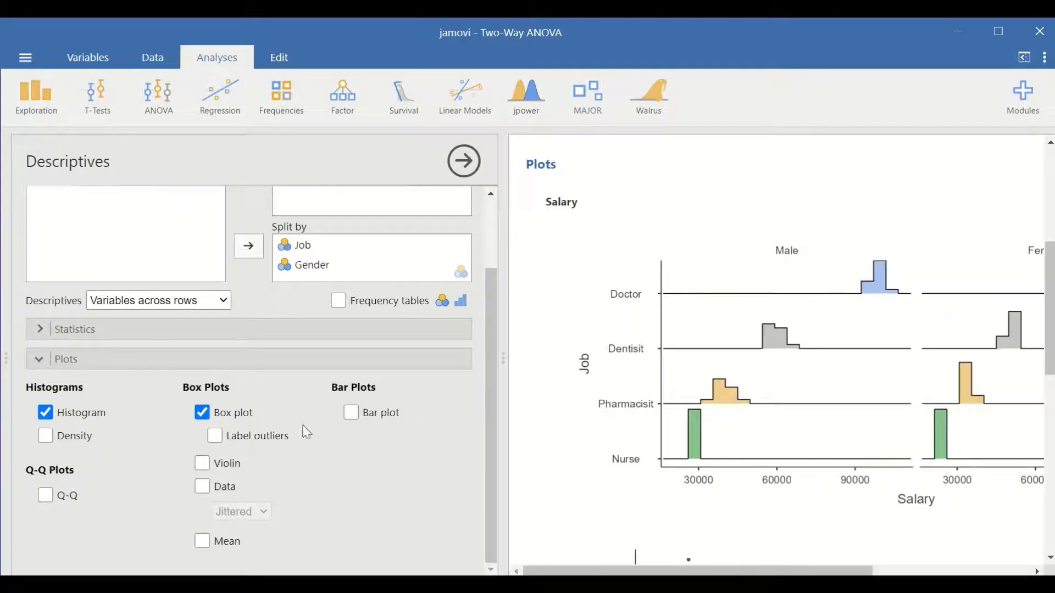
- Add the 95% confidence interval for the mean to the Salary descriptives
scroll(126, 453, up, 3)
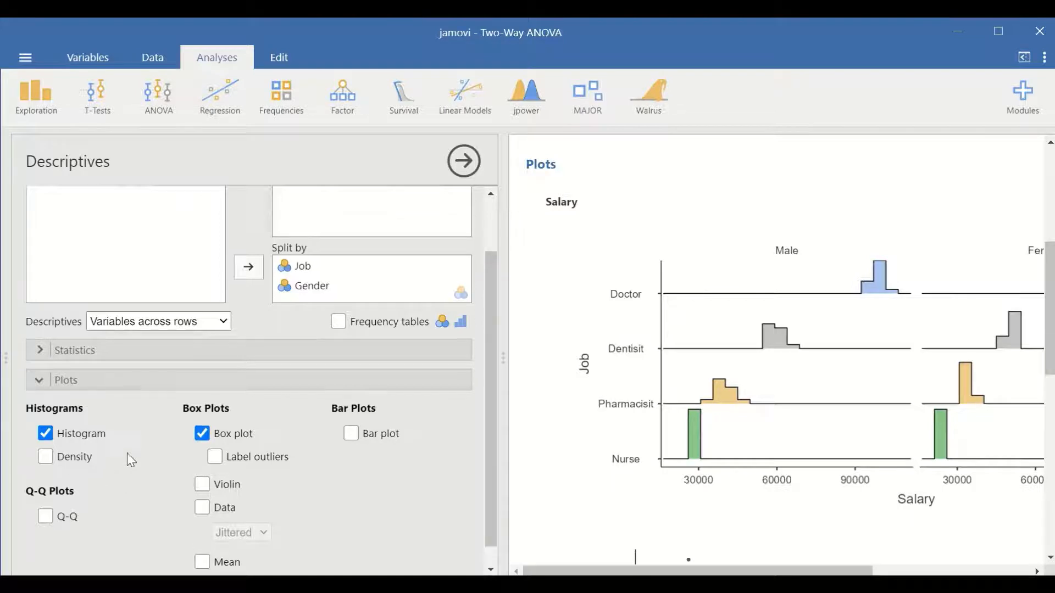
click(227, 427)
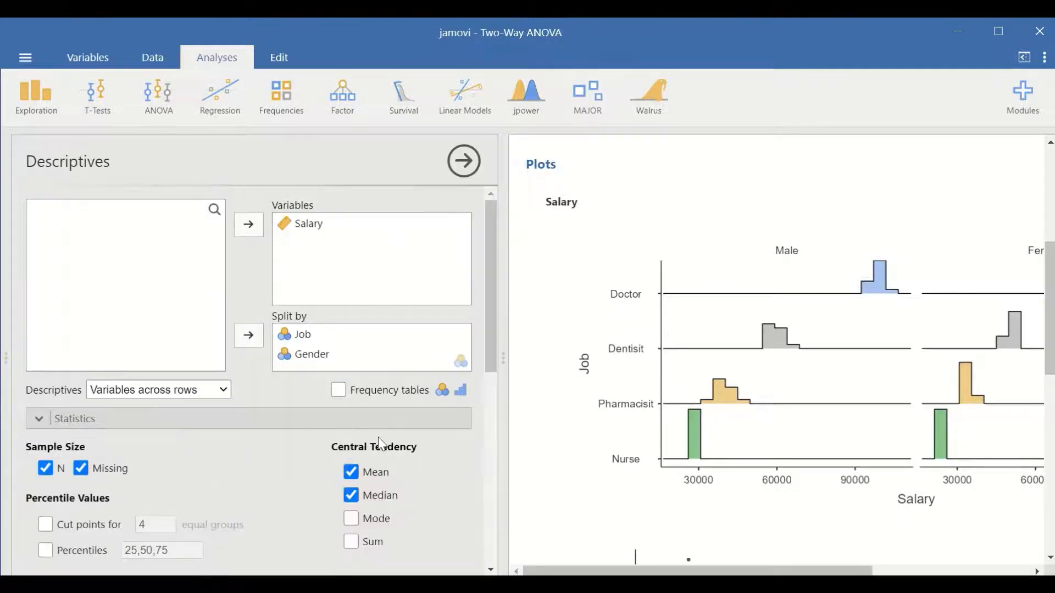
scroll(255, 445, down, 5)
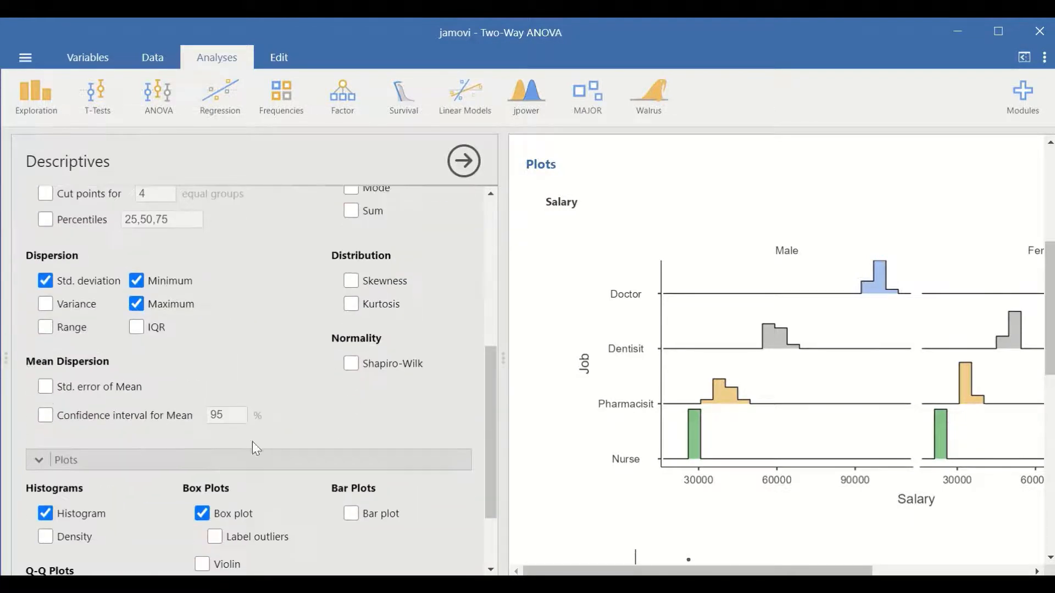
click(46, 416)
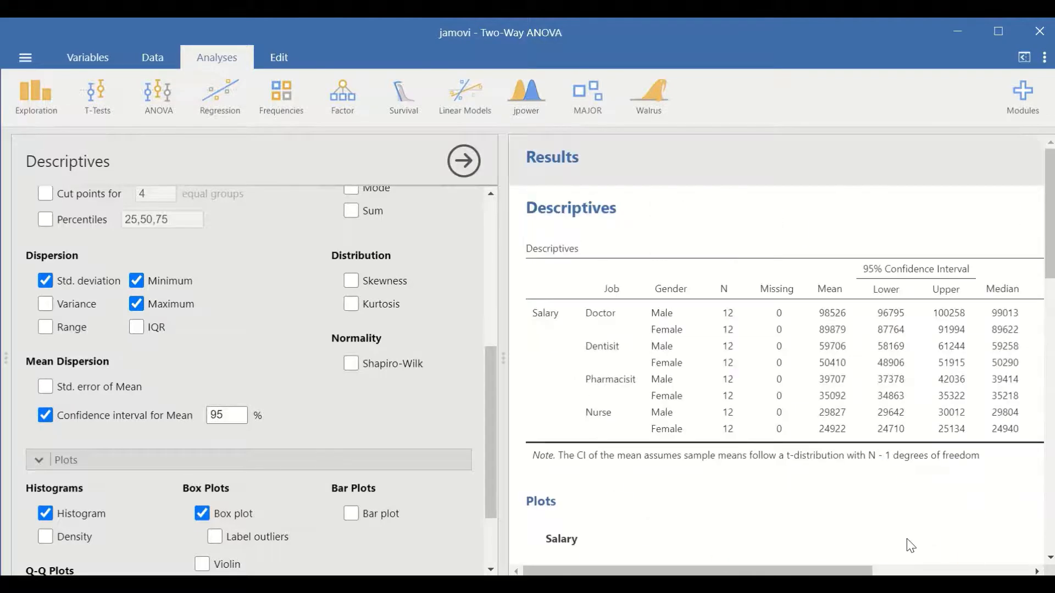
- Review the full width of the descriptives table, including the confidence interval columns, and the Salary histograms and box plots
drag(818, 571, 877, 572)
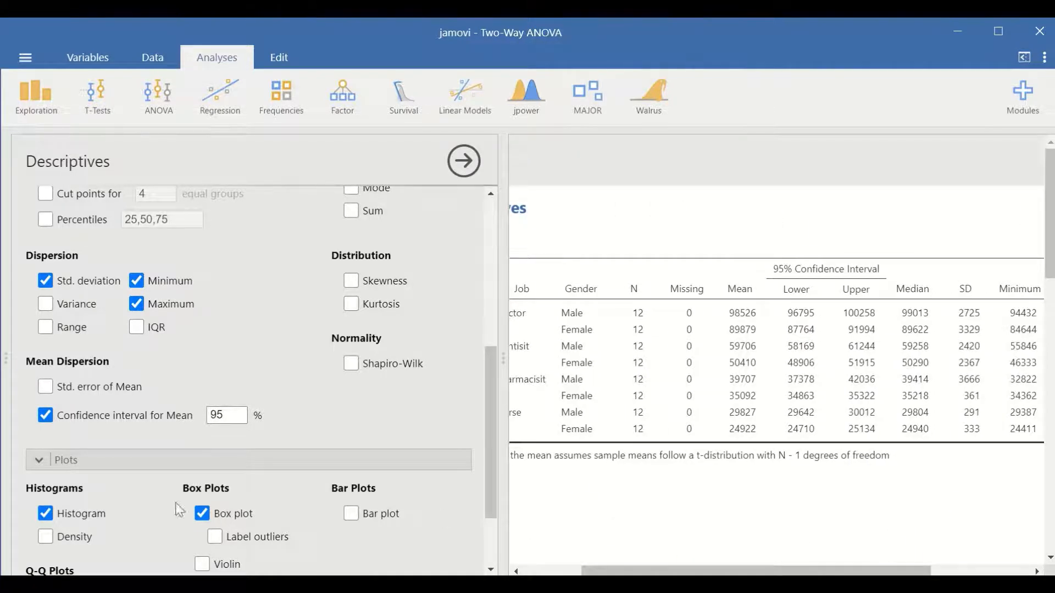
scroll(143, 495, down, 3)
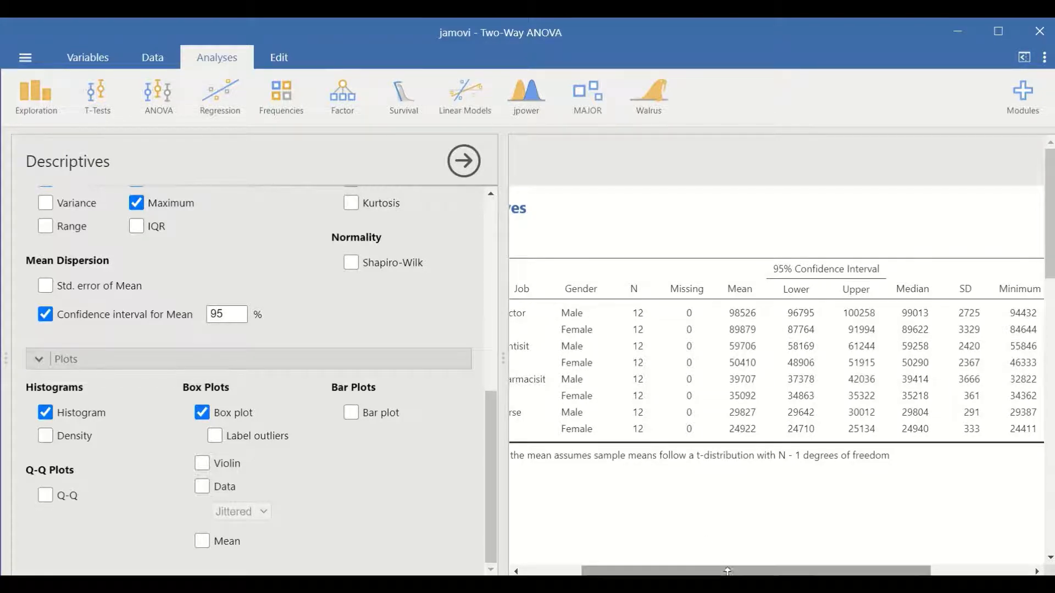
drag(707, 572, 640, 571)
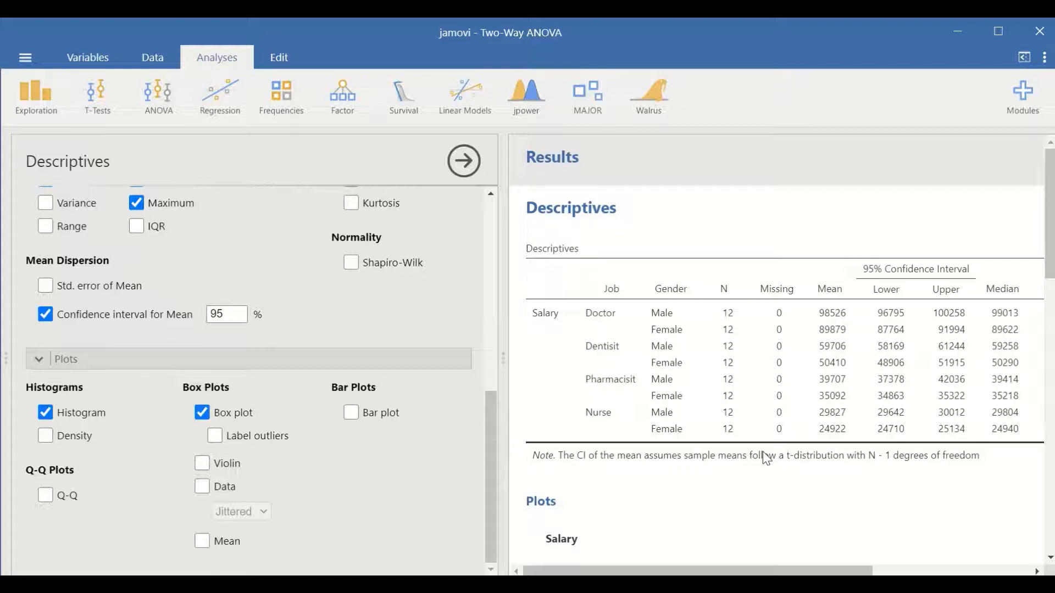
right_click(757, 267)
click(772, 530)
scroll(802, 431, down, 8)
scroll(787, 323, down, 8)
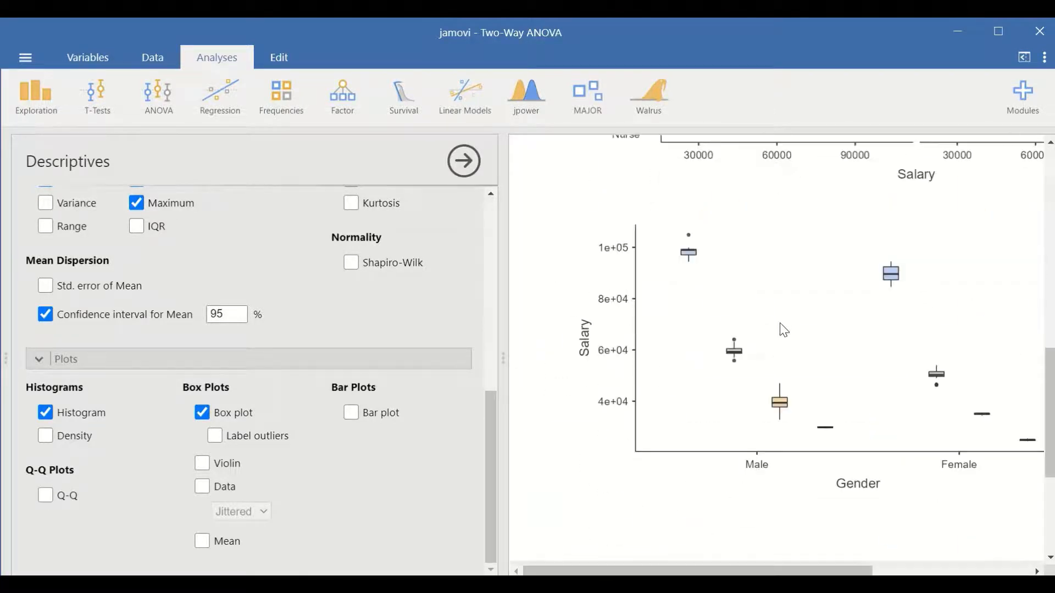
scroll(713, 371, up, 15)
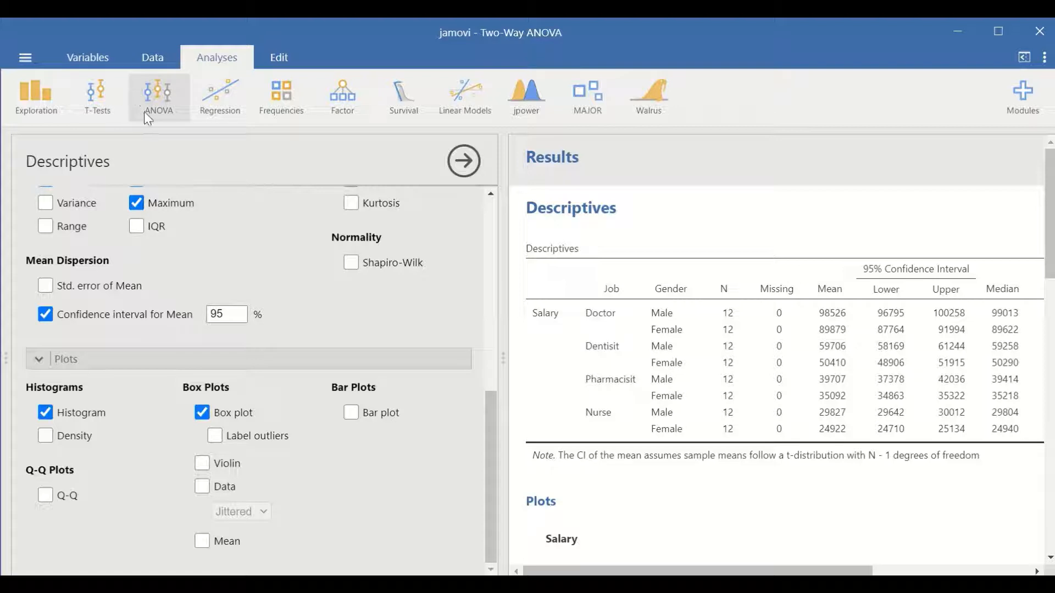
- Set up a factorial ANOVA with Salary as the dependent variable and Job and Gender as fixed factors
click(158, 109)
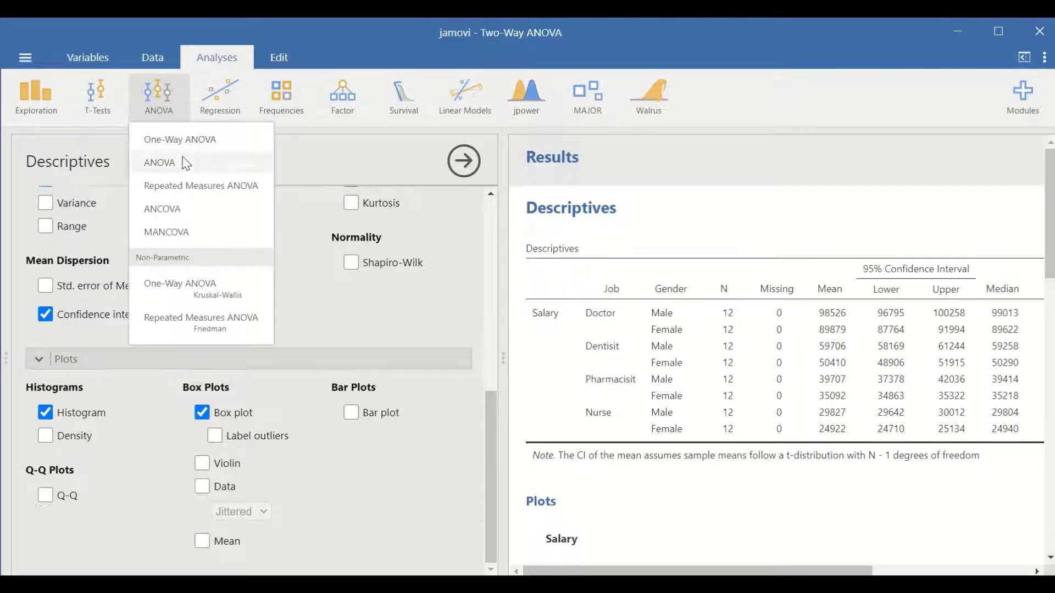
click(170, 166)
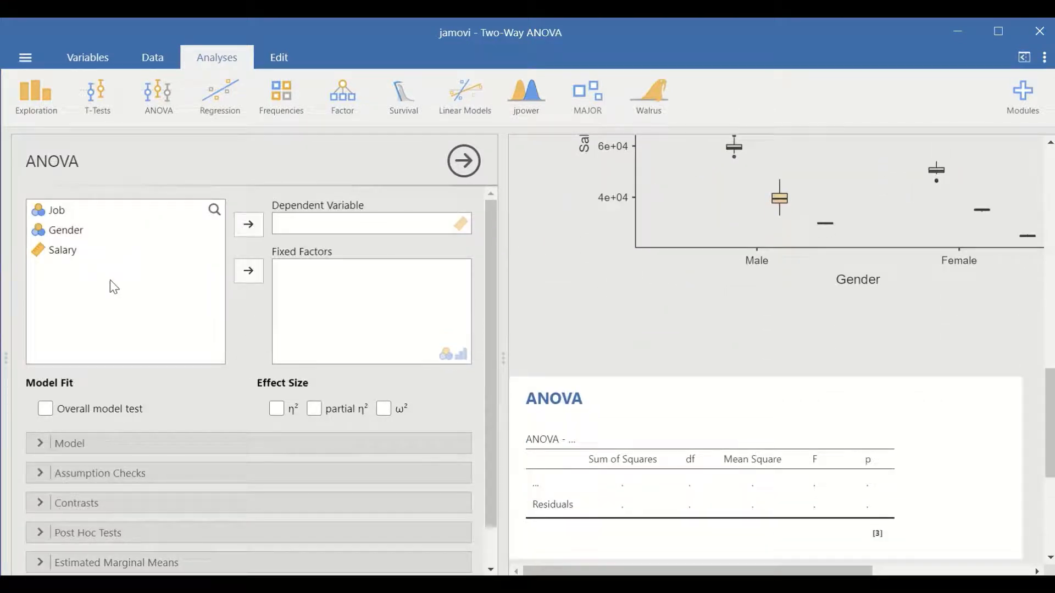
click(55, 252)
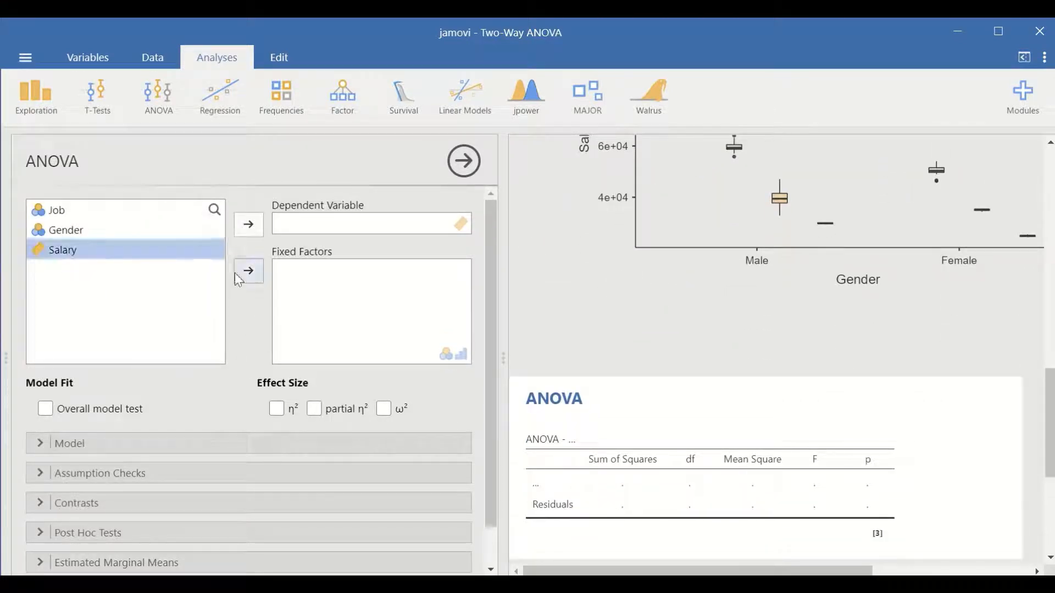
click(249, 225)
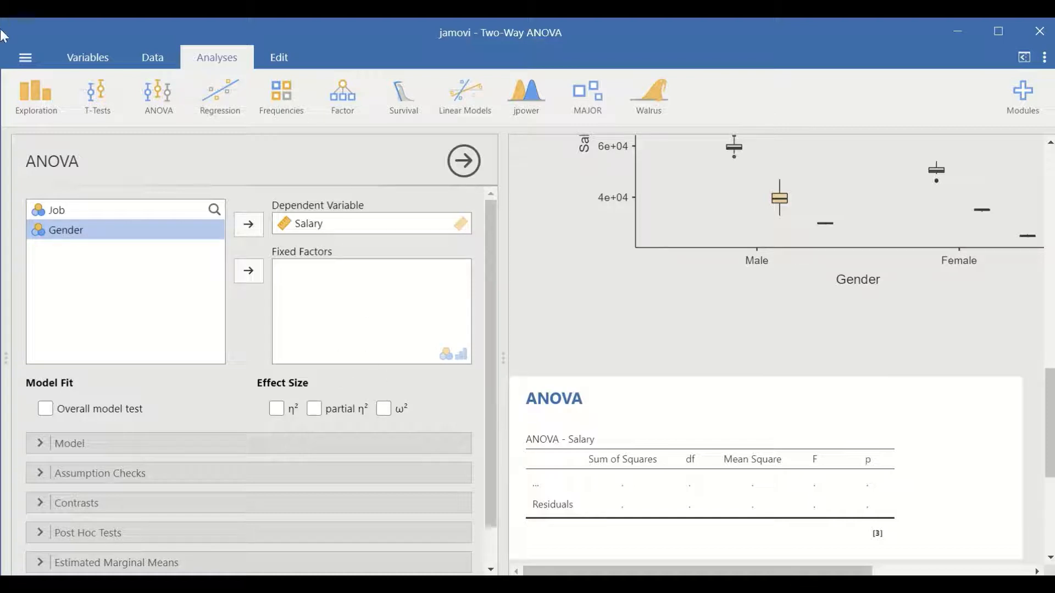
click(67, 215)
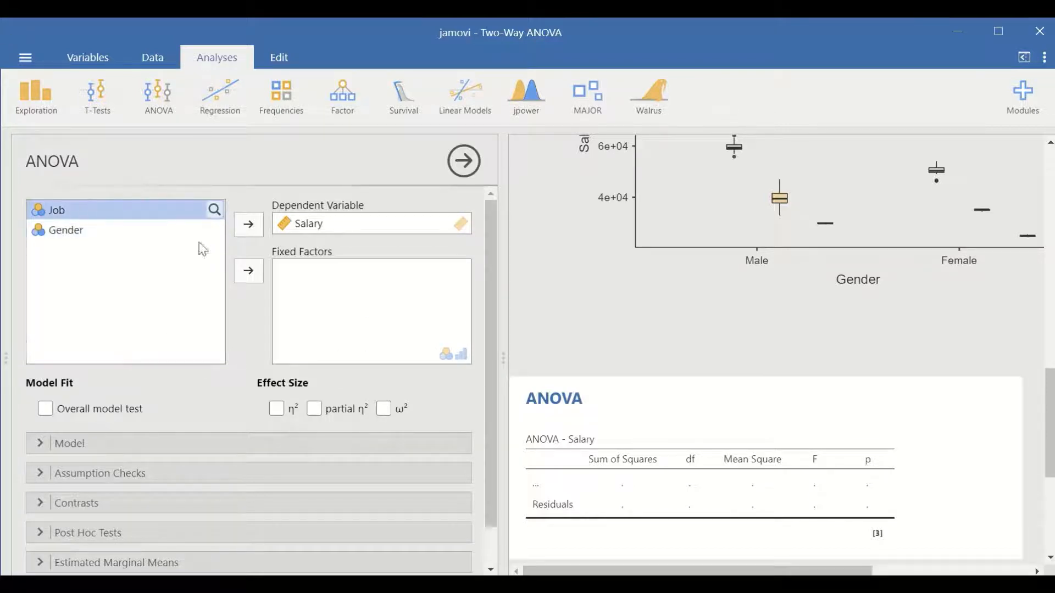
click(255, 275)
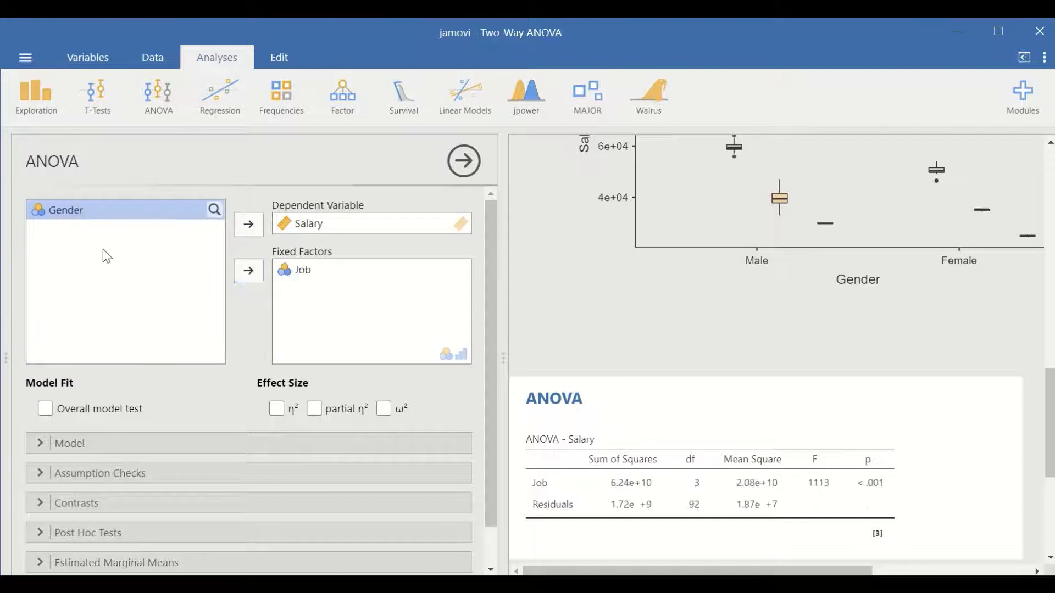
click(249, 271)
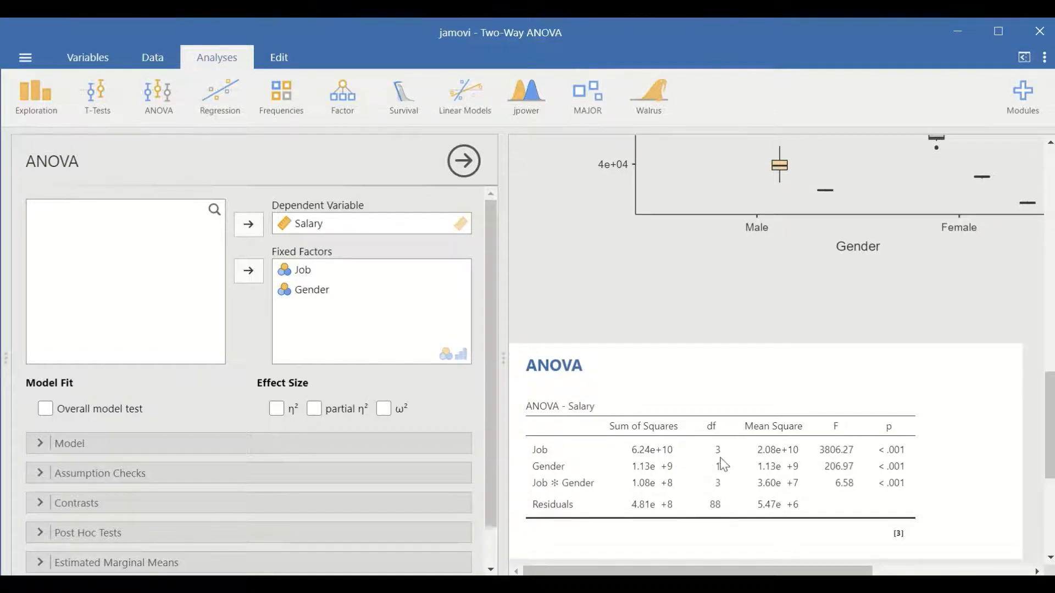
- Examine the ANOVA table for the Job and Gender main effects and their interaction on Salary
scroll(782, 465, down, 1)
scroll(587, 435, up, 2)
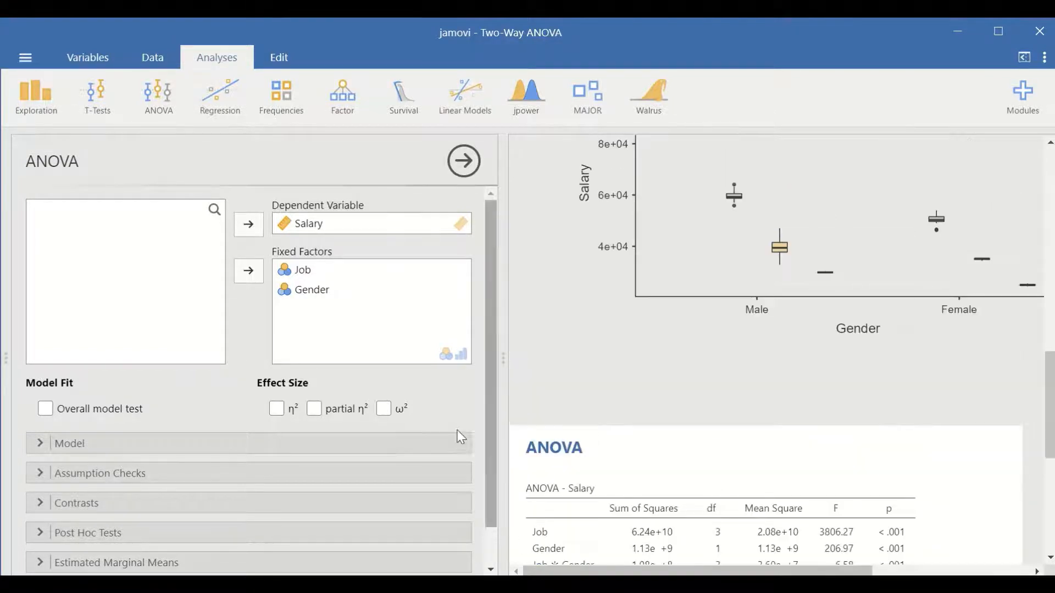
scroll(460, 437, down, 1)
scroll(619, 440, down, 1)
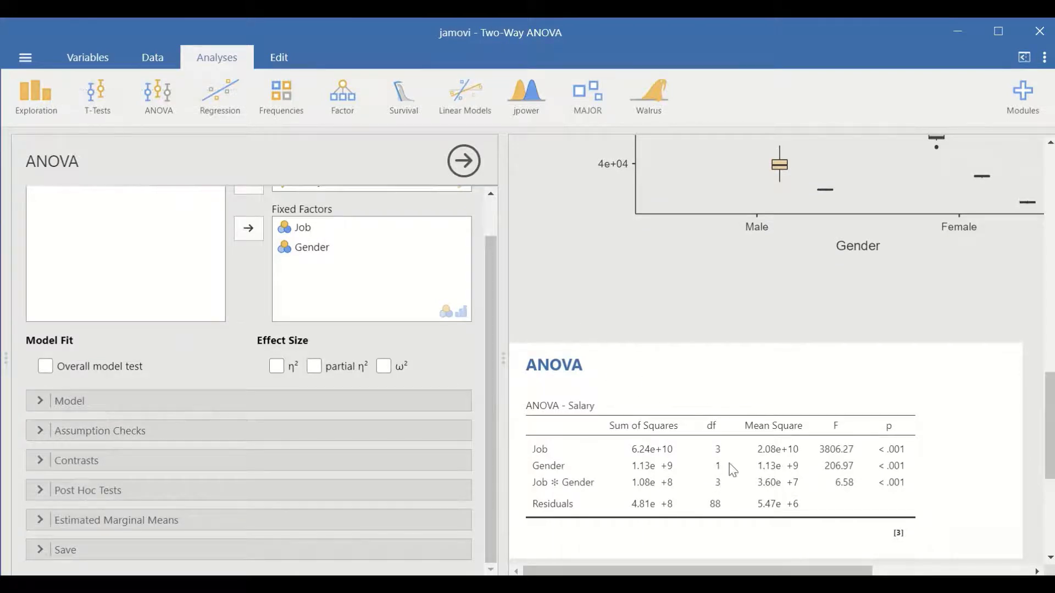
scroll(617, 406, down, 1)
scroll(621, 413, up, 1)
scroll(614, 474, down, 2)
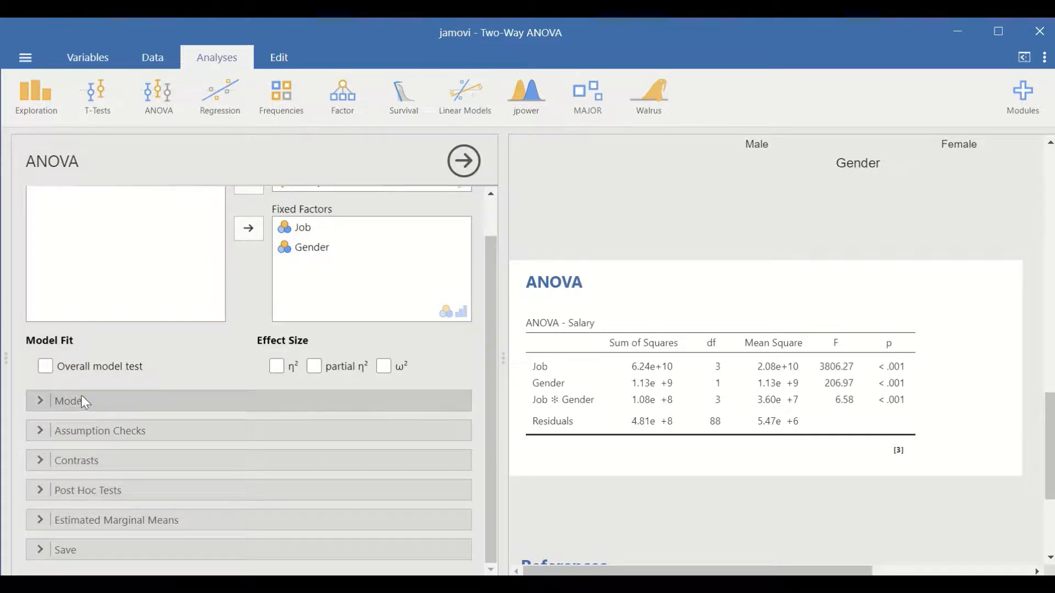
- Remove the Job ✻ Gender interaction, Job and Gender from the ANOVA model terms
click(94, 407)
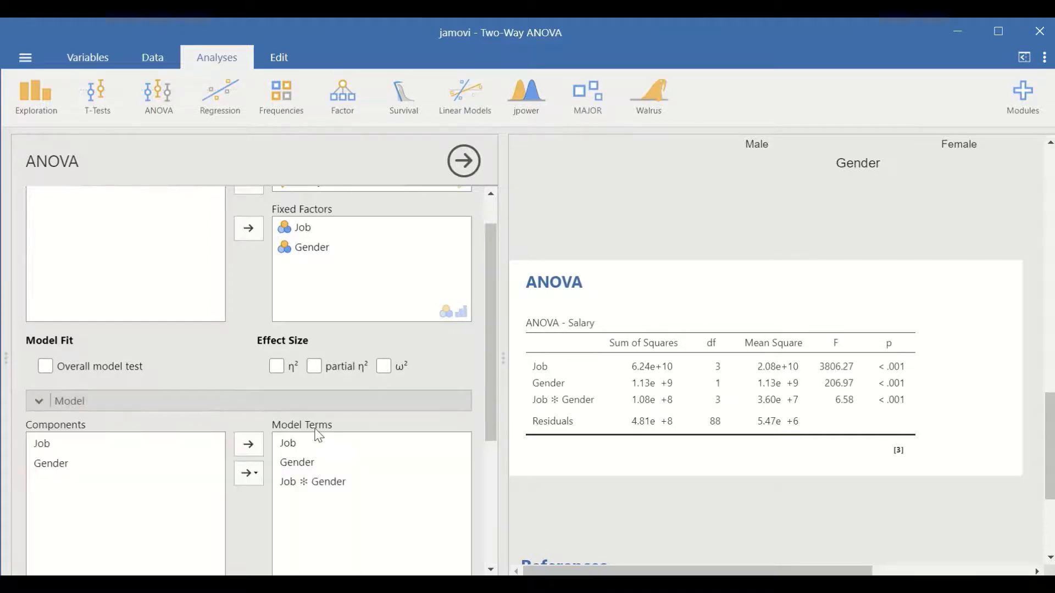
scroll(119, 442, down, 2)
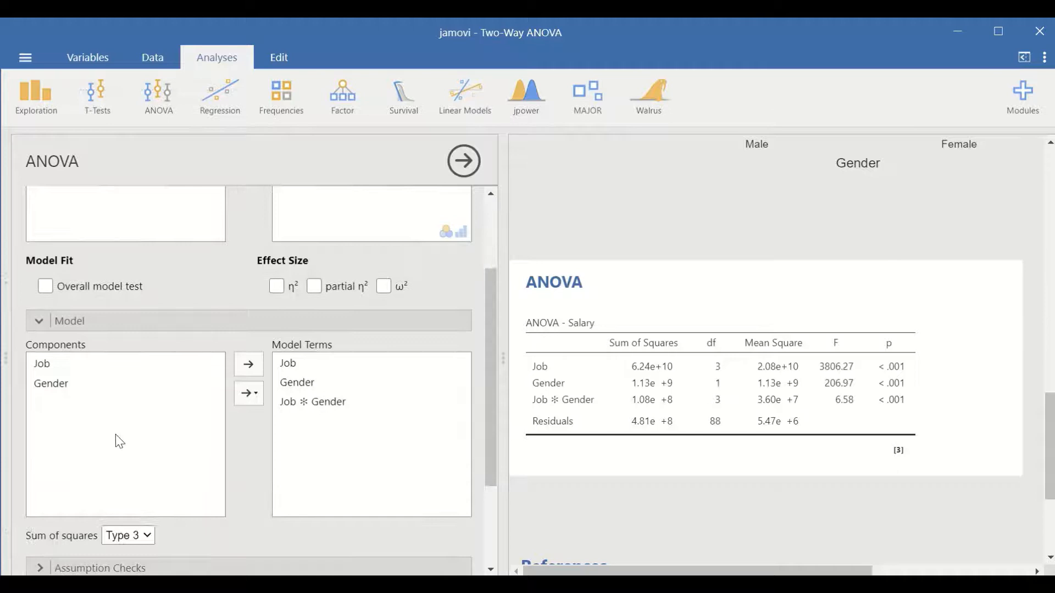
click(283, 400)
click(249, 372)
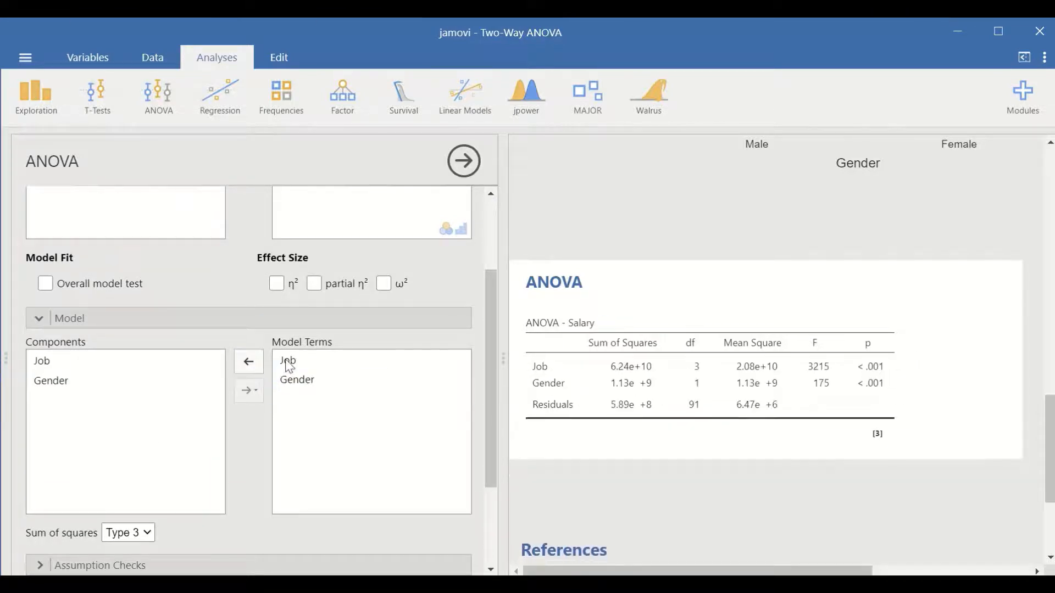
click(288, 360)
click(250, 367)
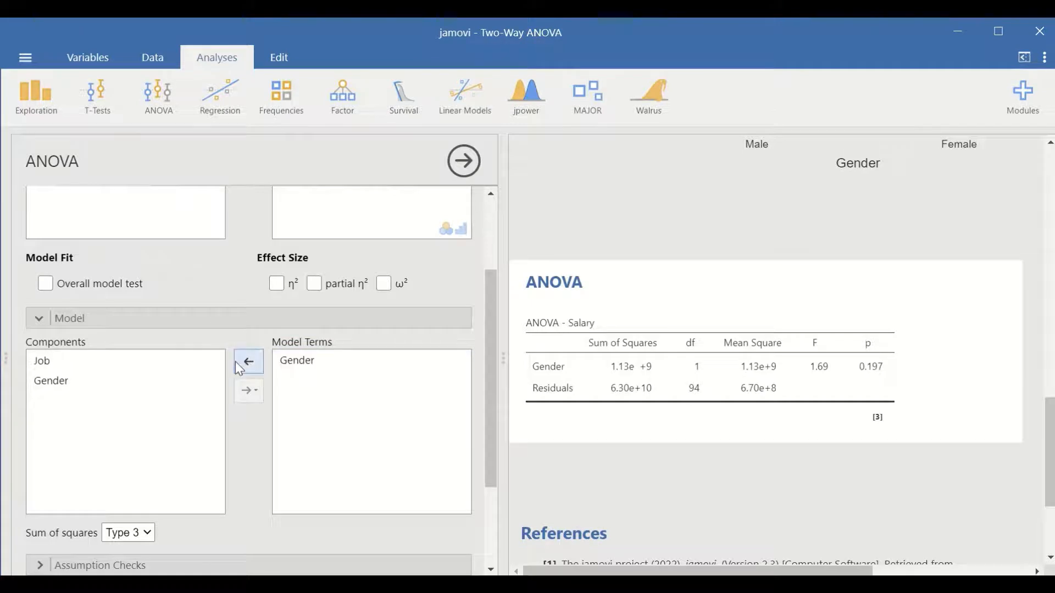
click(297, 362)
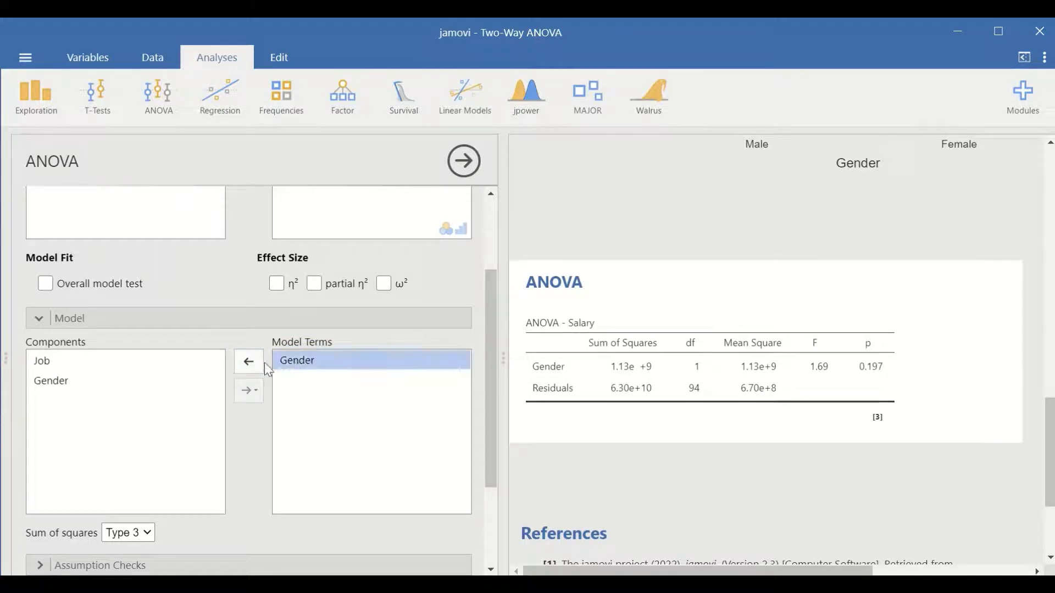
click(249, 362)
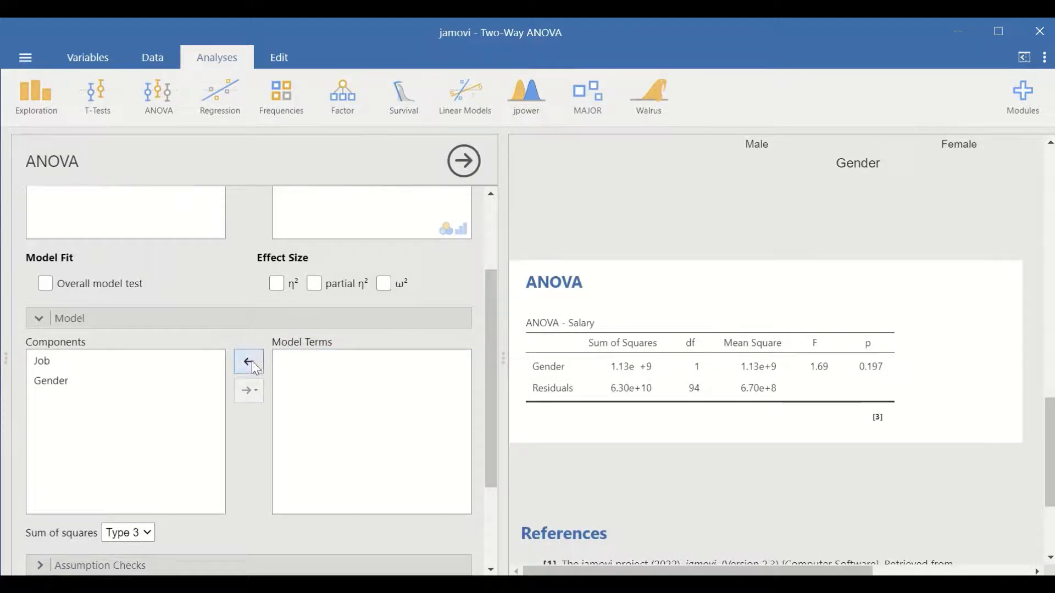
- Rebuild the ANOVA model terms with the Job and Gender main effects and the interaction between them
click(48, 362)
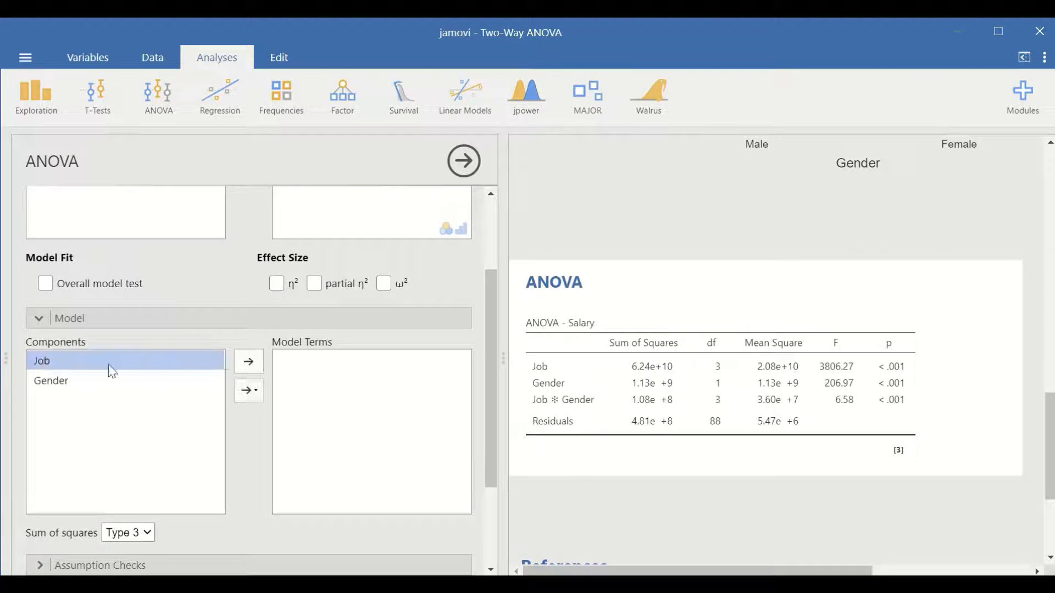
click(248, 363)
click(61, 385)
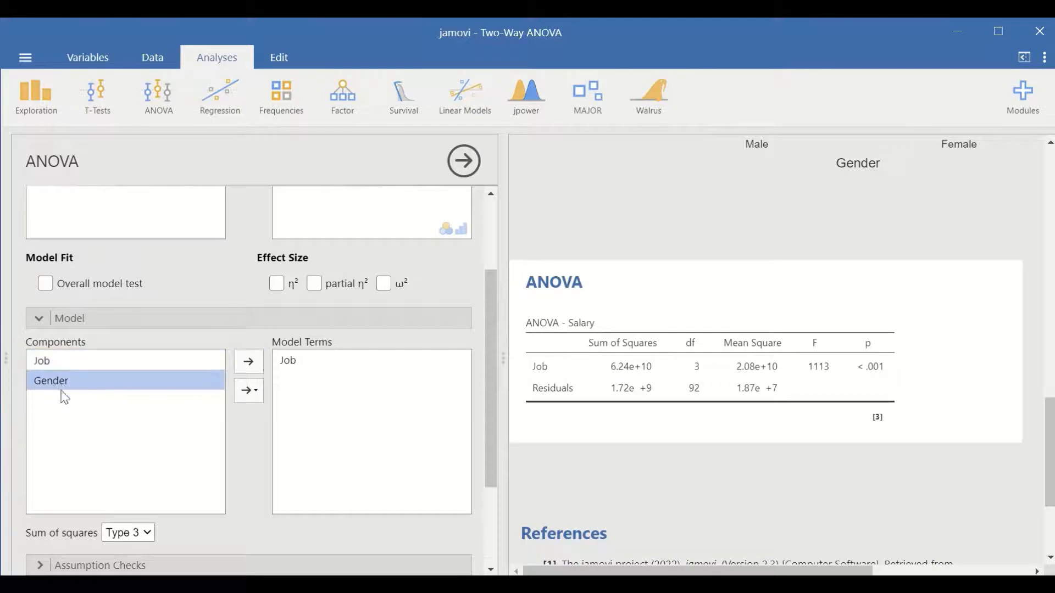
click(250, 363)
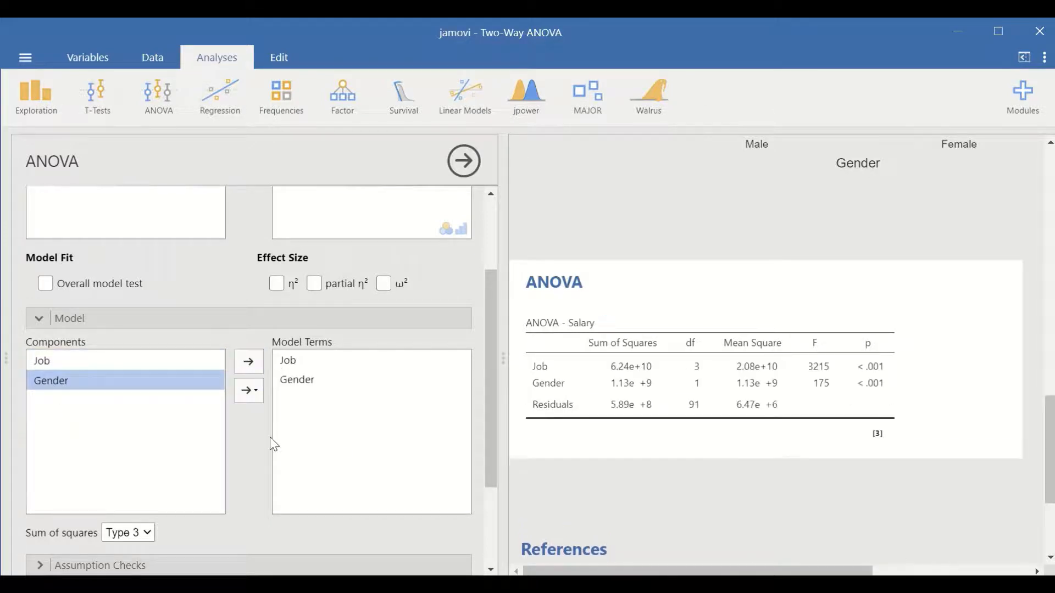
shift+click(61, 362)
click(256, 387)
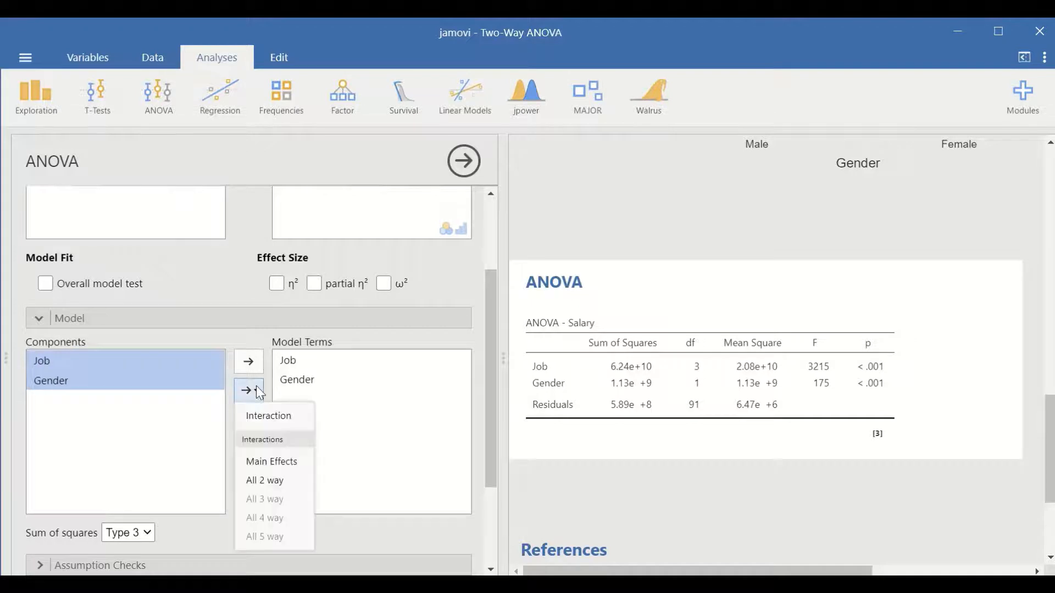
click(261, 424)
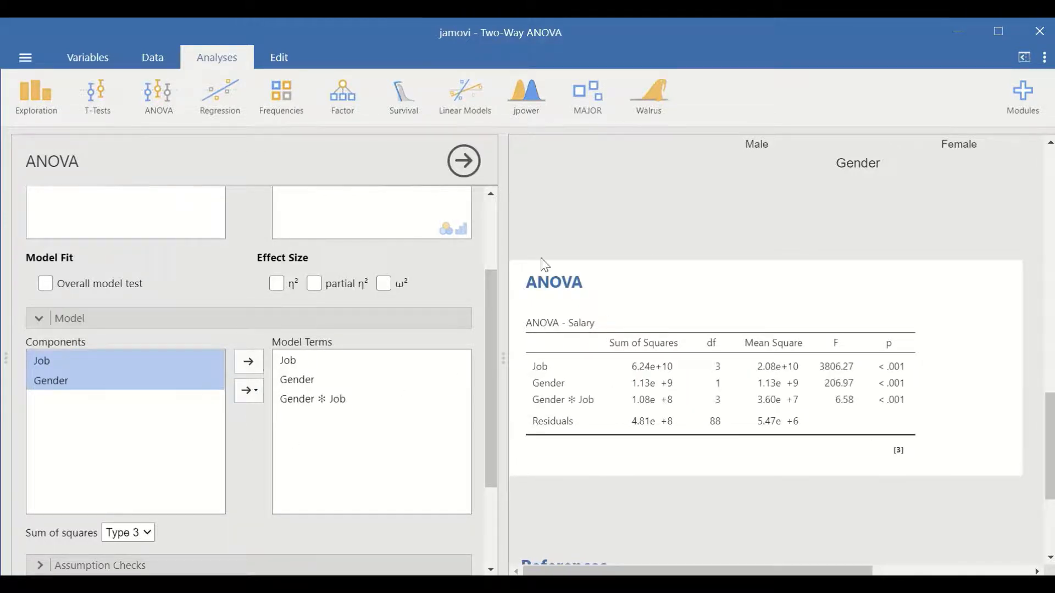
- Add the homogeneity of variances test to the ANOVA assumption checks and view the Levene's test table
scroll(273, 365, down, 3)
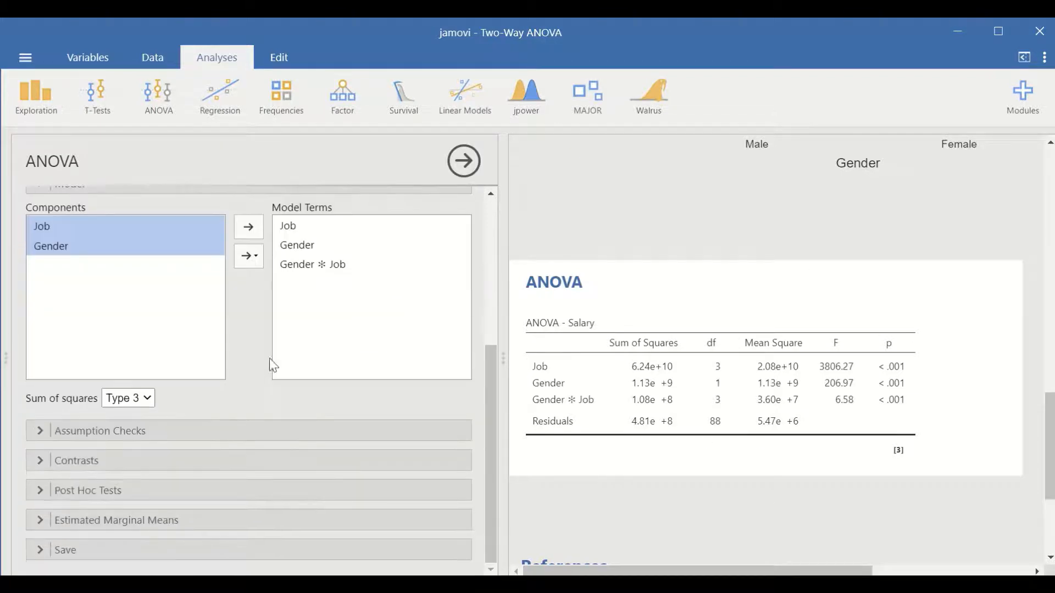
click(181, 431)
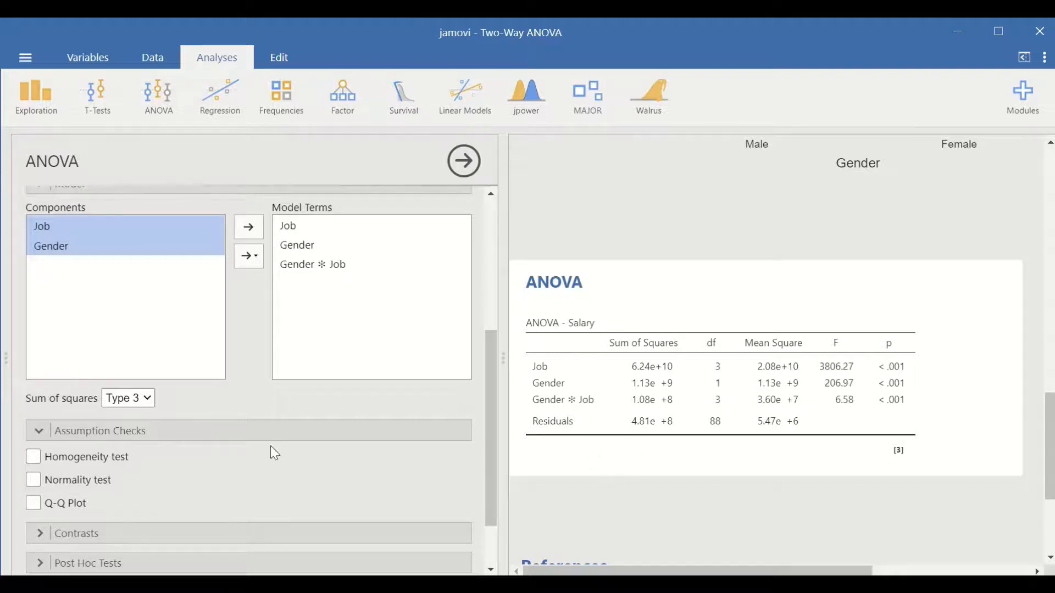
click(31, 459)
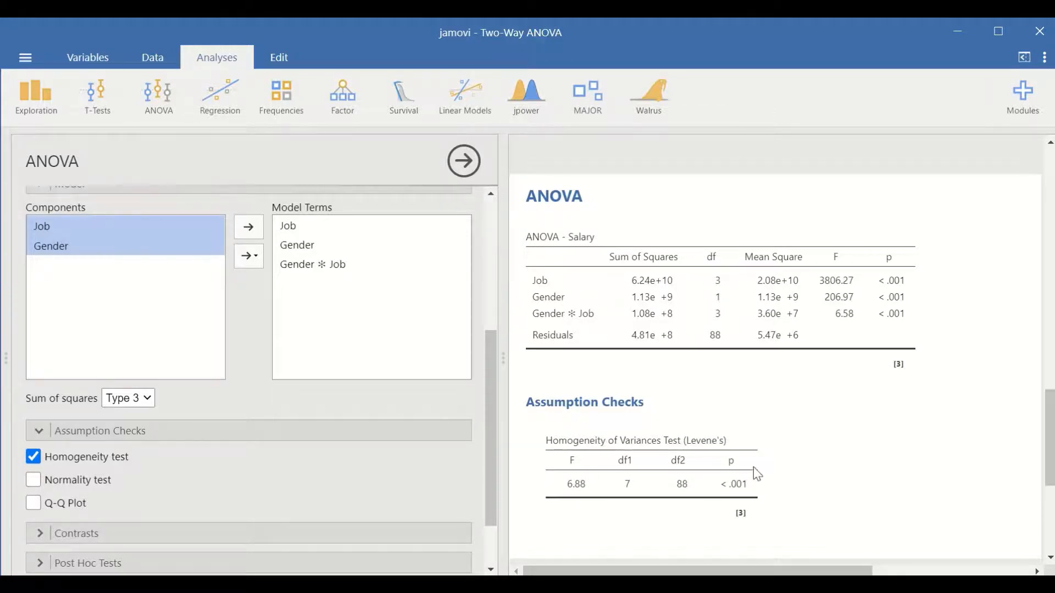
scroll(758, 467, down, 1)
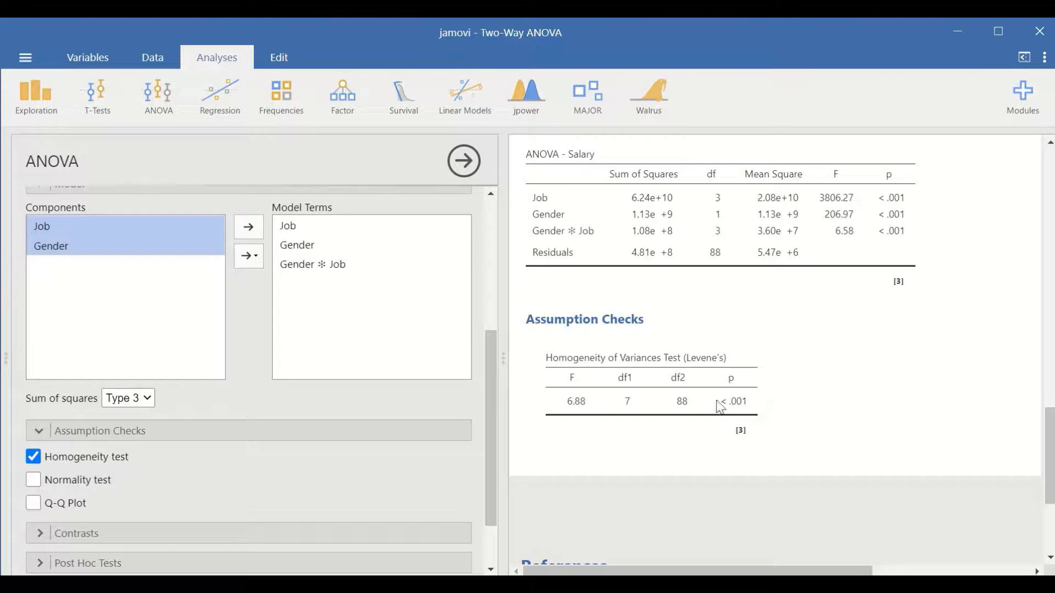
scroll(767, 422, down, 3)
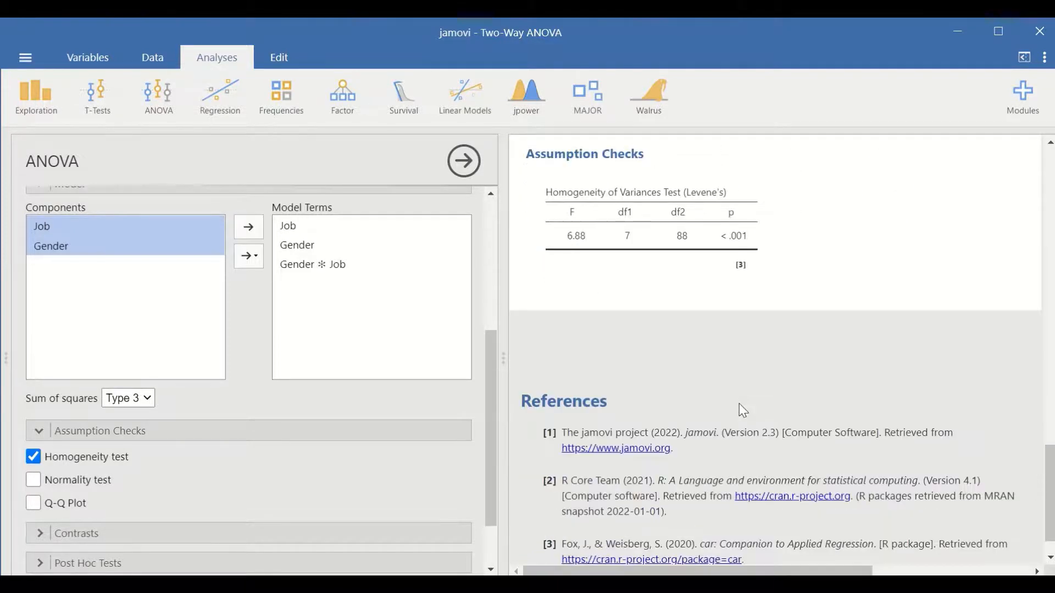
- Look over the contrast settings for the Job and Gender factors in the ANOVA
scroll(328, 432, down, 2)
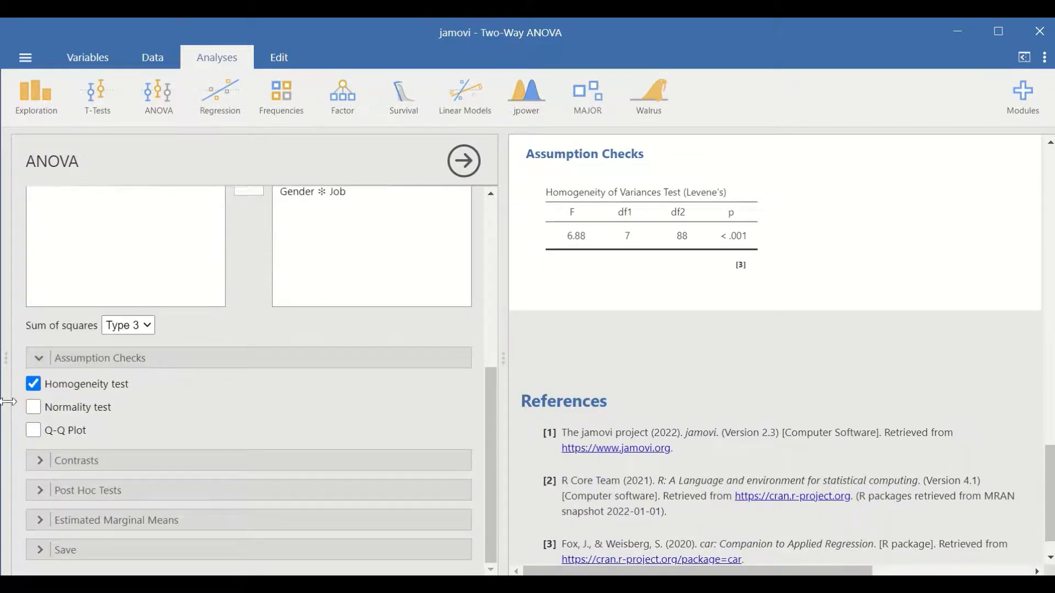
click(149, 464)
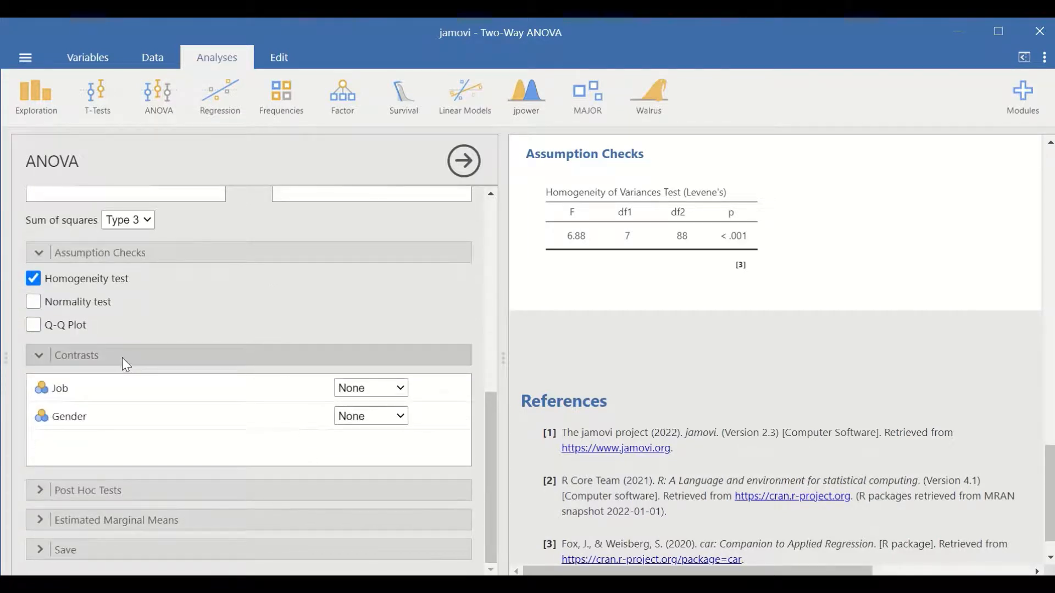
click(122, 358)
- Add post hoc tests to the ANOVA for Job, Gender and the Gender ✻ Job interaction
click(121, 489)
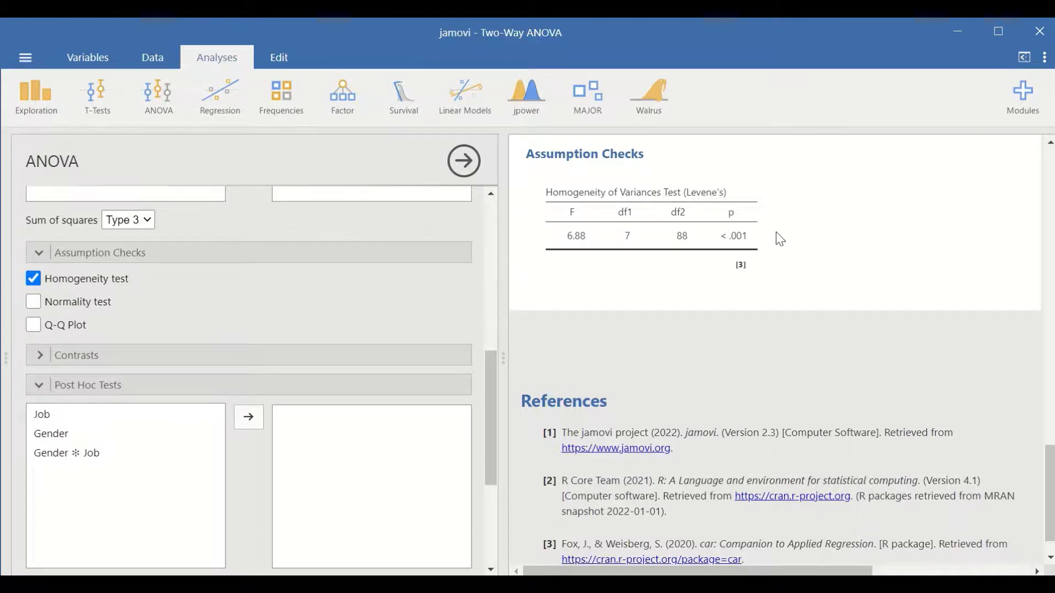
scroll(775, 231, up, 8)
scroll(784, 254, down, 6)
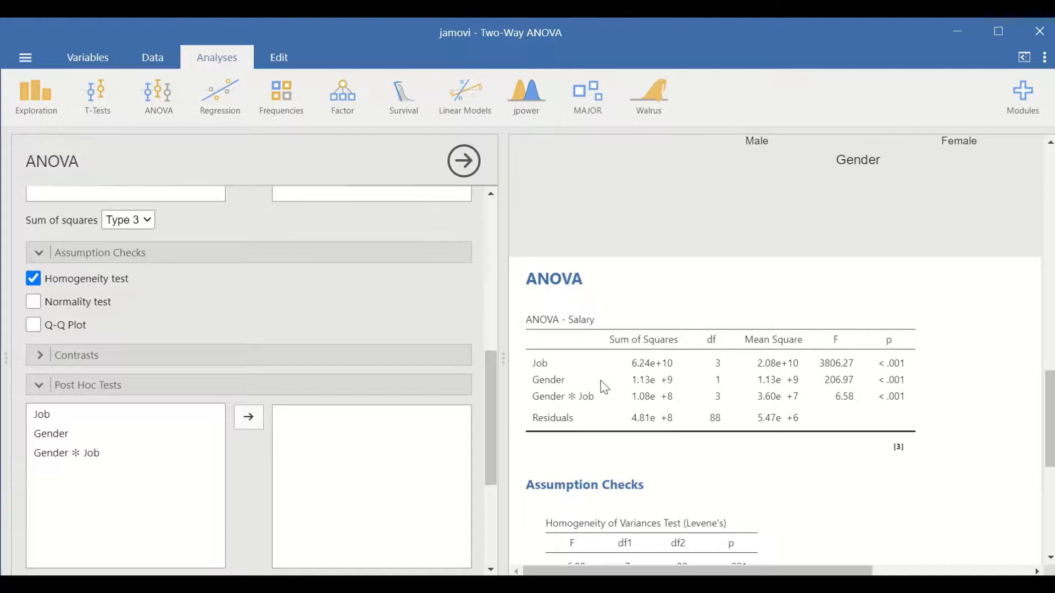
scroll(709, 390, down, 2)
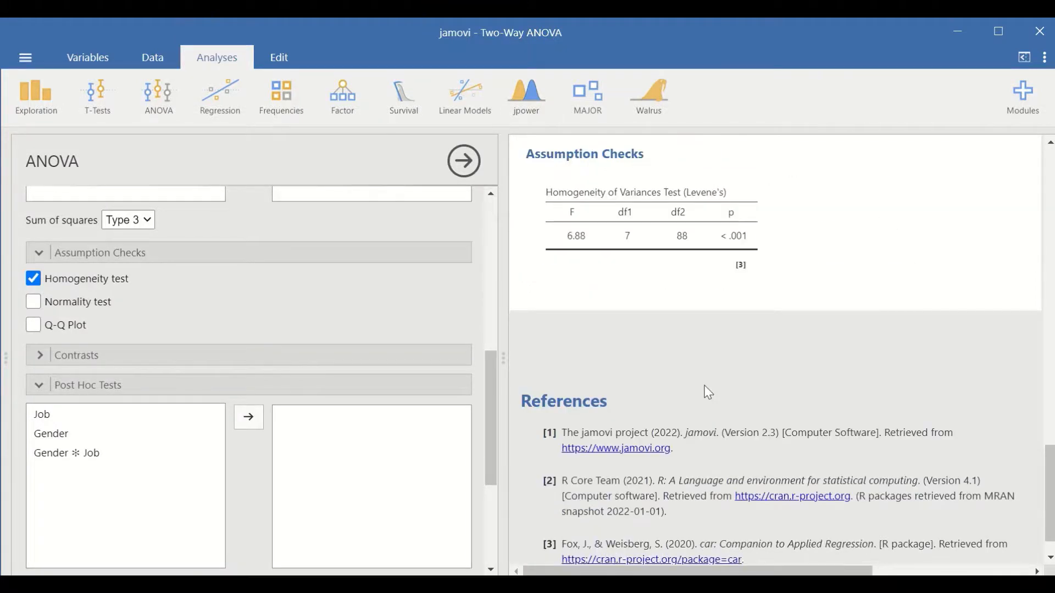
scroll(231, 409, down, 1)
scroll(229, 407, down, 1)
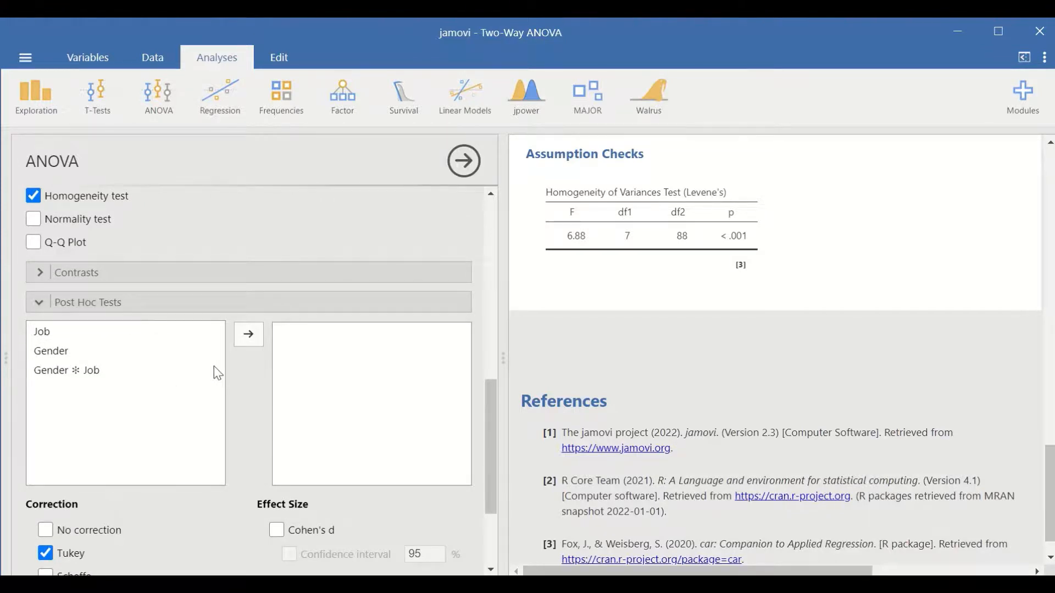
click(44, 334)
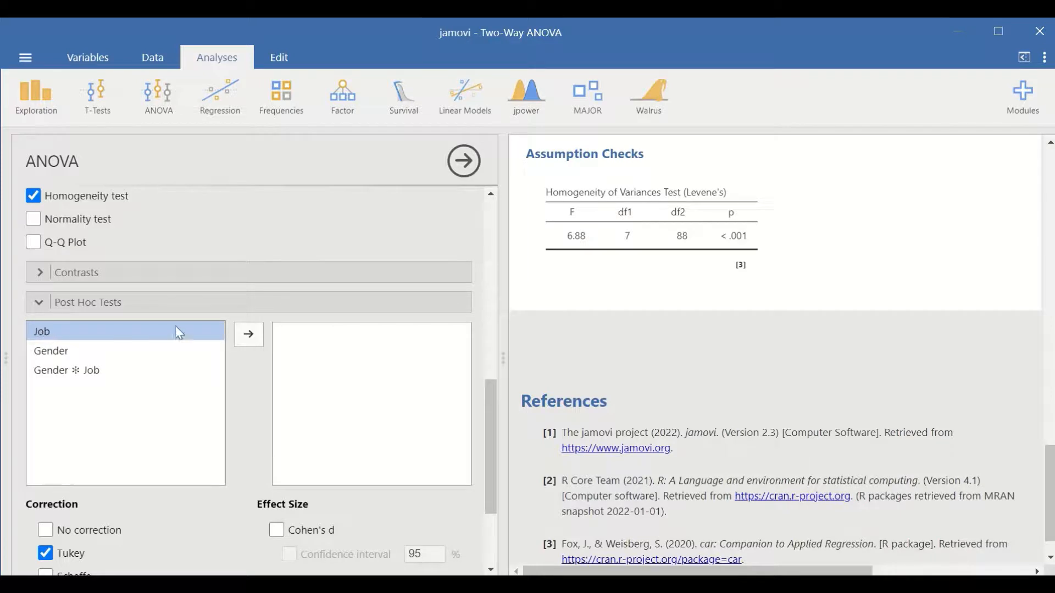
click(248, 335)
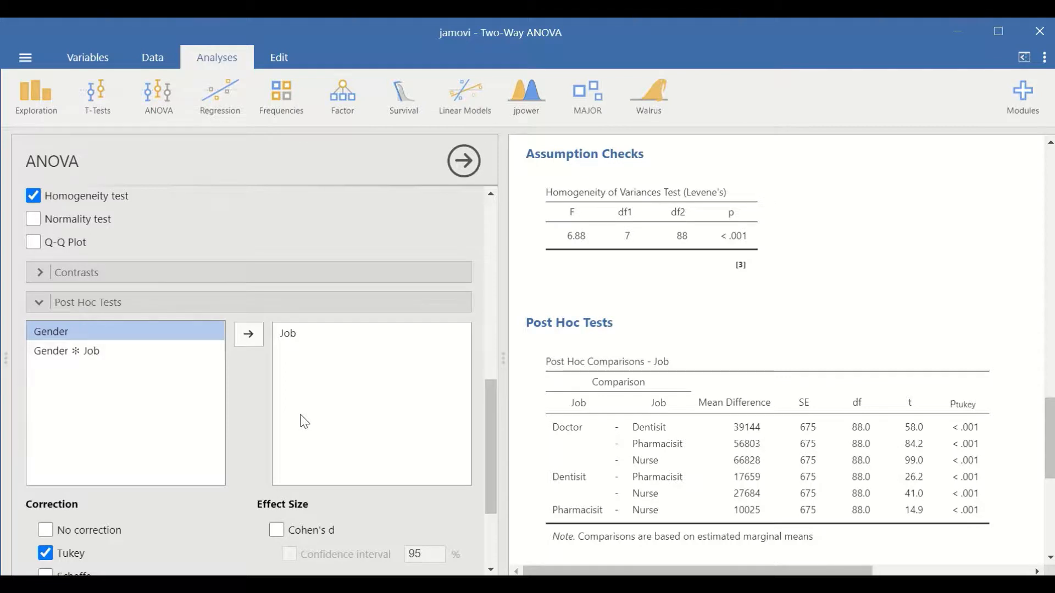
click(248, 334)
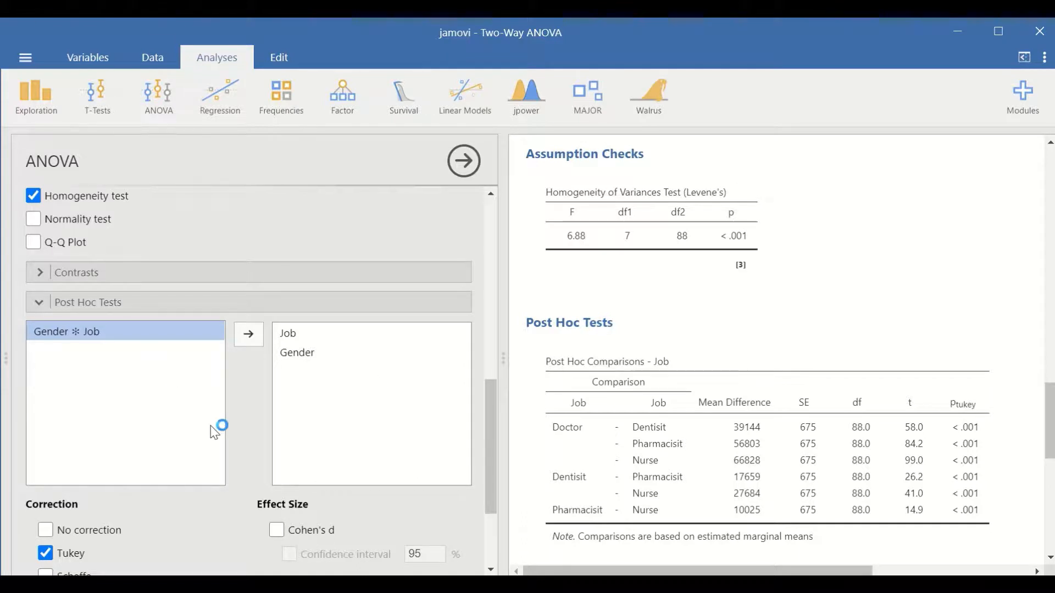
click(248, 334)
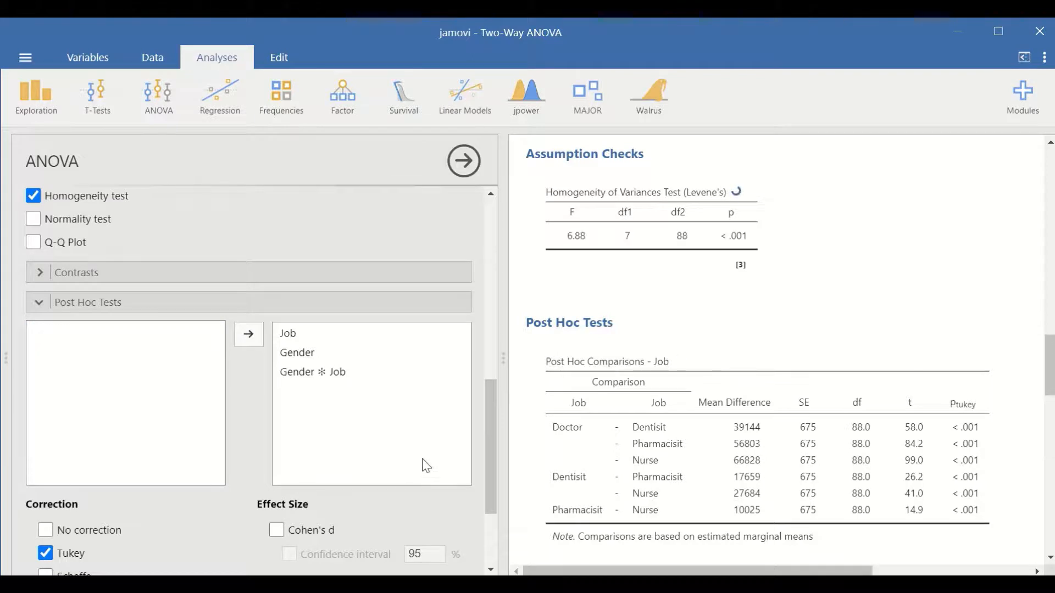
- Examine the Tukey post hoc comparison tables for Job and Gender alongside the ANOVA table
scroll(398, 457, down, 3)
scroll(486, 365, up, 2)
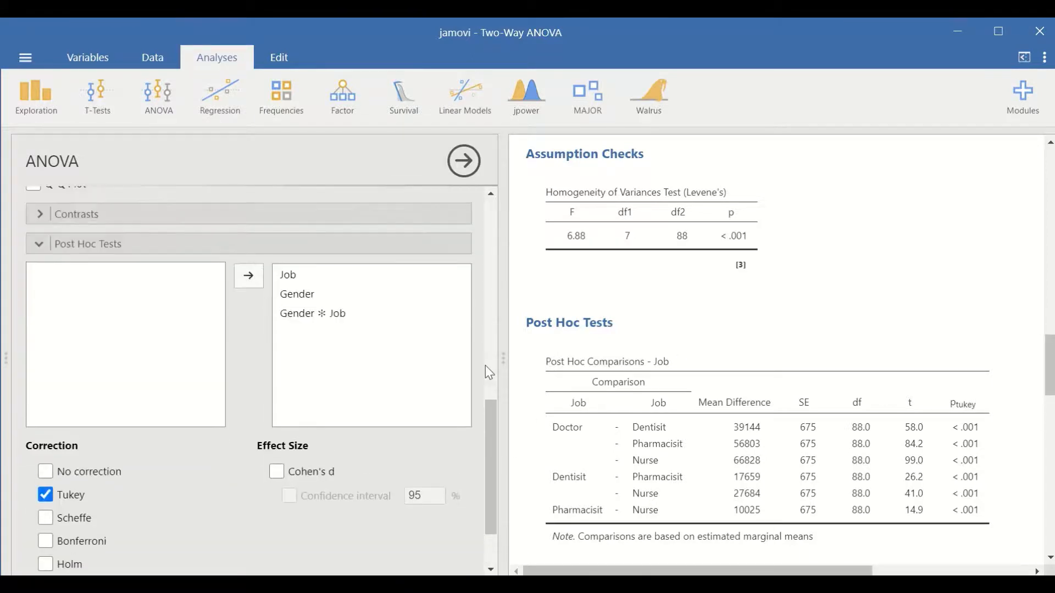
scroll(757, 401, down, 2)
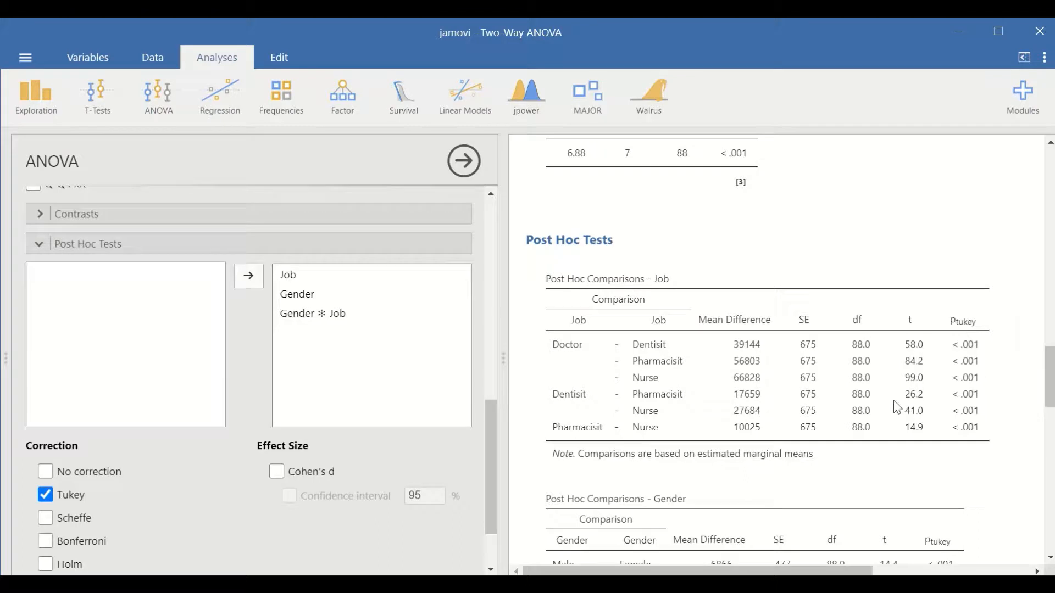
scroll(938, 412, down, 3)
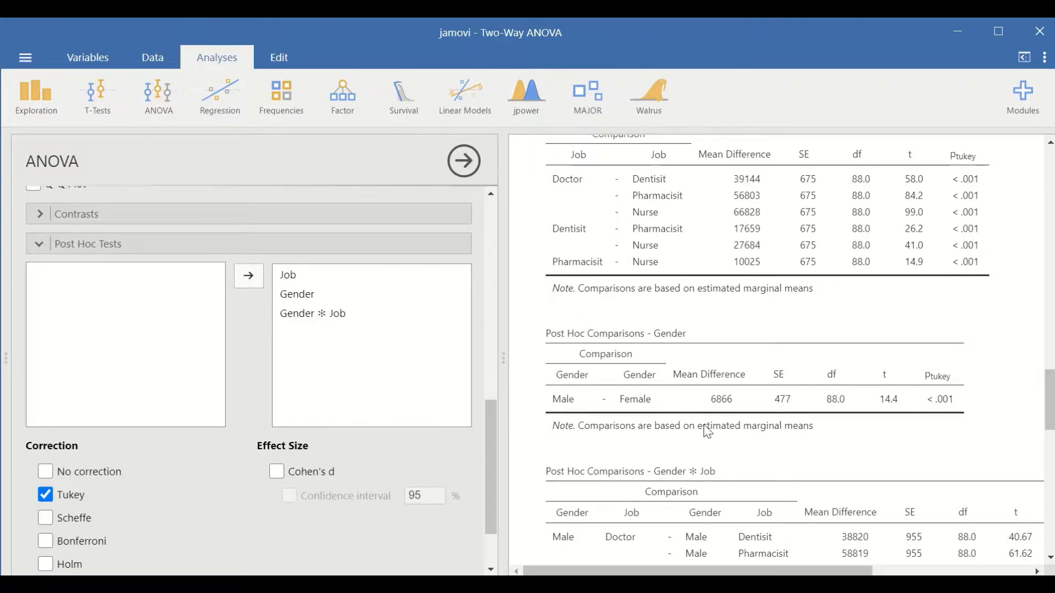
scroll(775, 425, down, 4)
scroll(789, 415, up, 10)
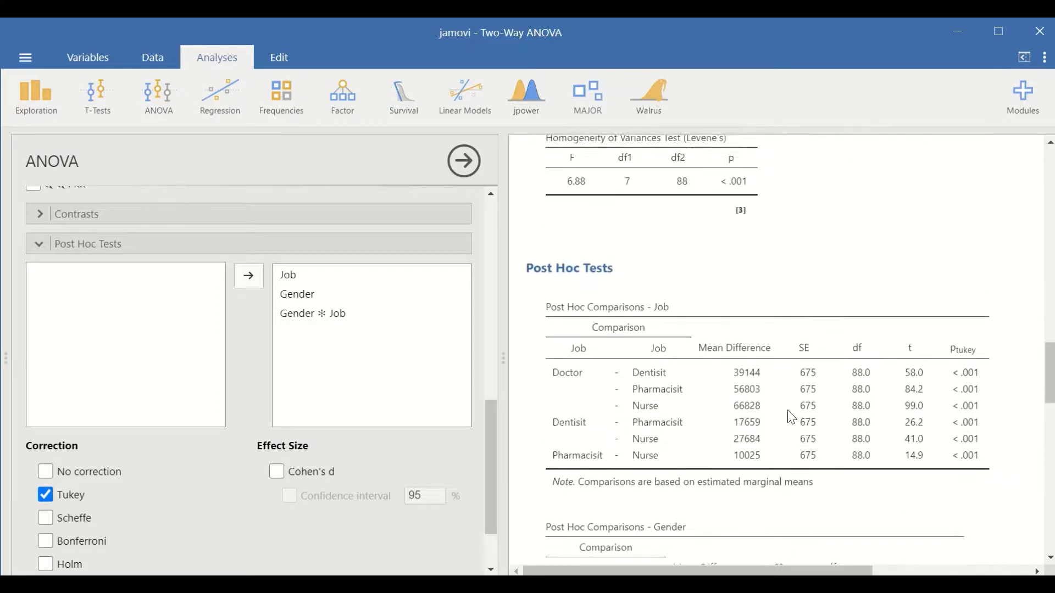
scroll(789, 412, down, 3)
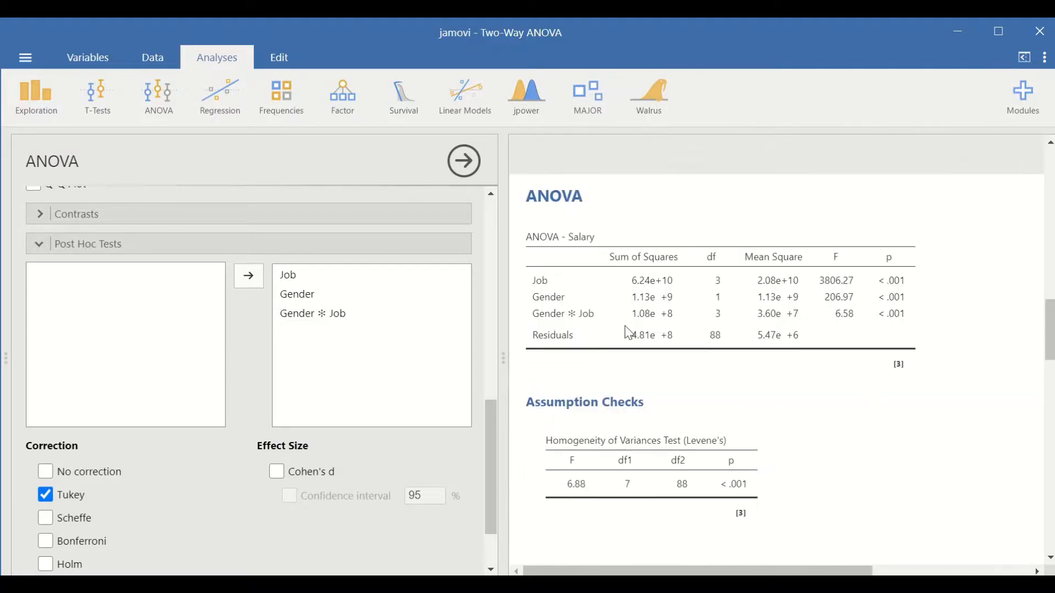
scroll(856, 345, down, 8)
scroll(858, 346, down, 10)
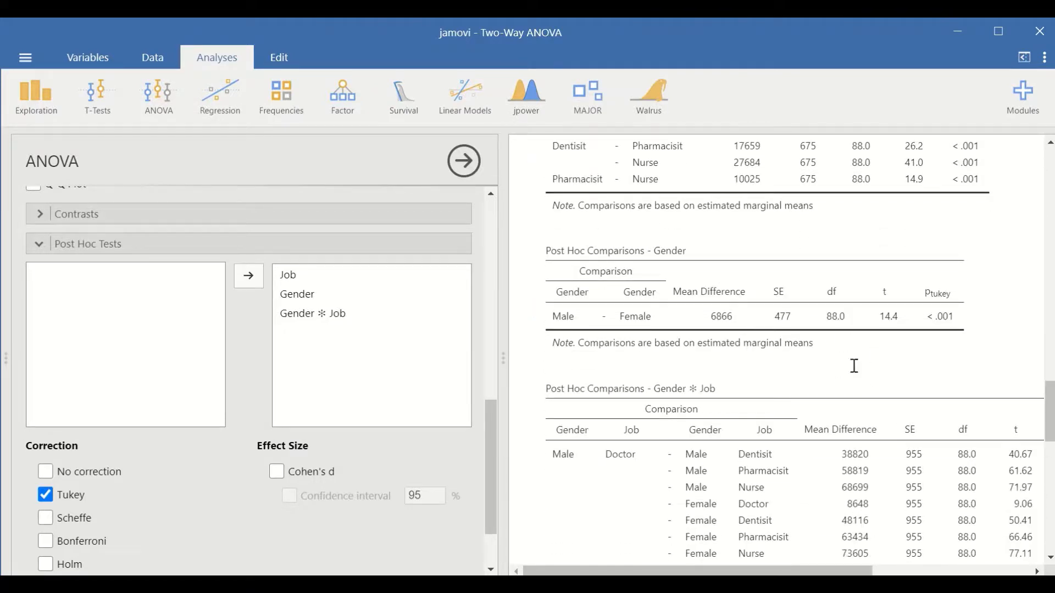
- Examine the mean differences between the job and gender pairs in the Gender ✻ Job post hoc table
scroll(858, 373, down, 3)
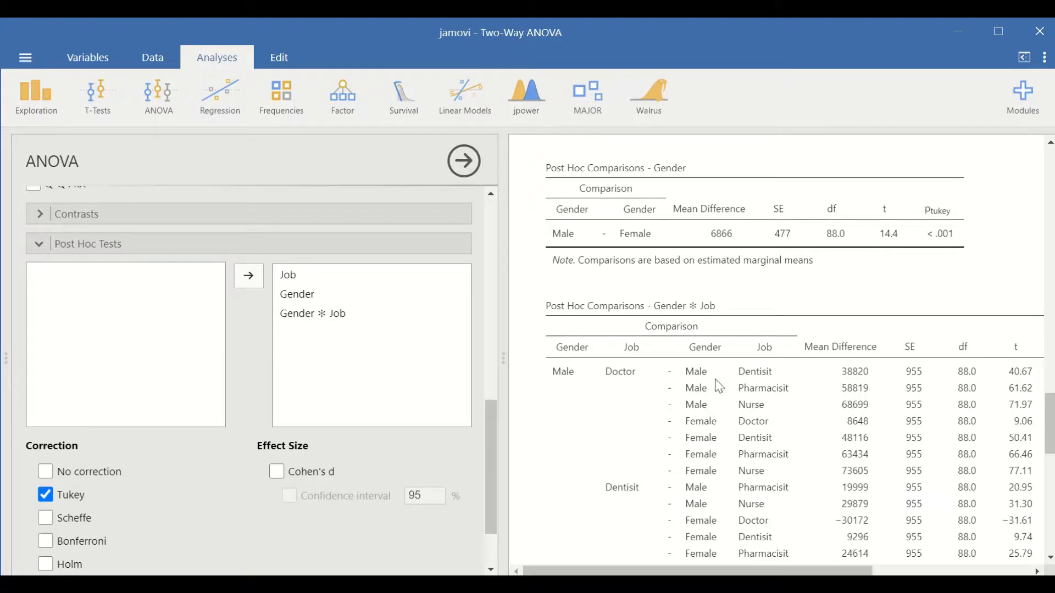
scroll(750, 396, down, 4)
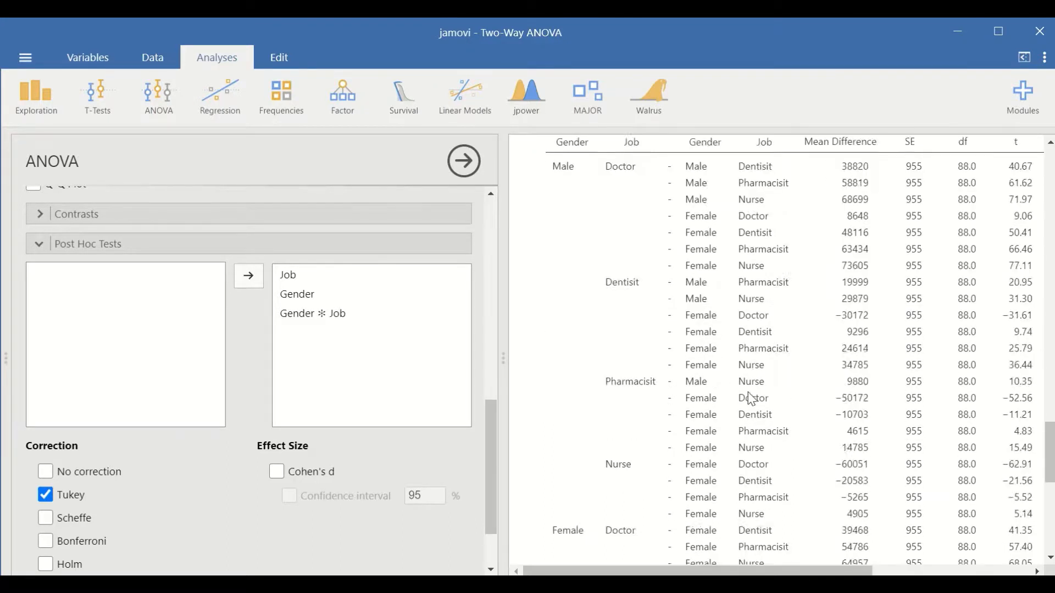
scroll(749, 396, up, 2)
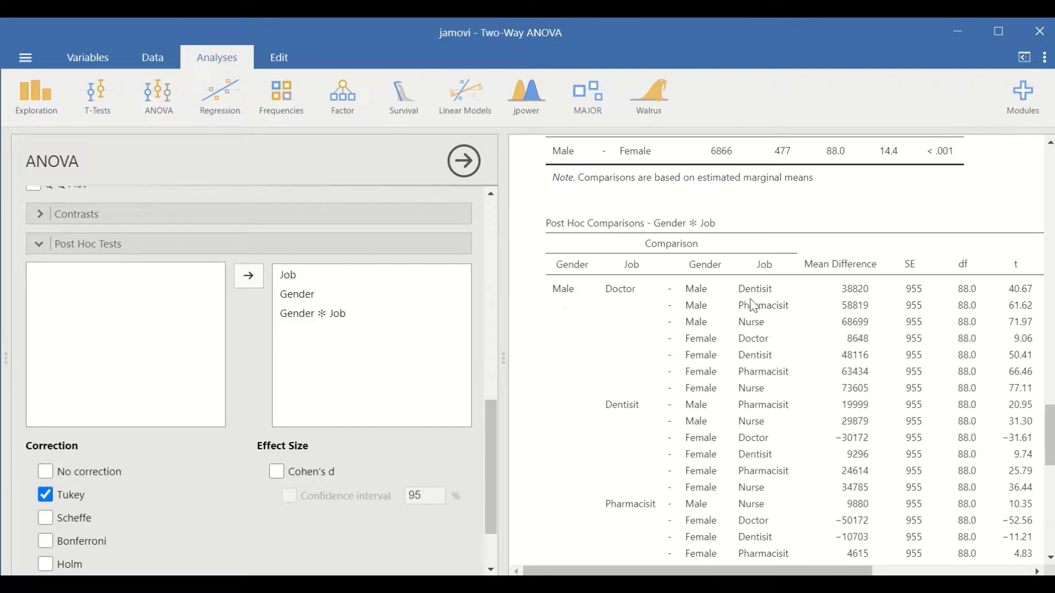
scroll(608, 330, down, 6)
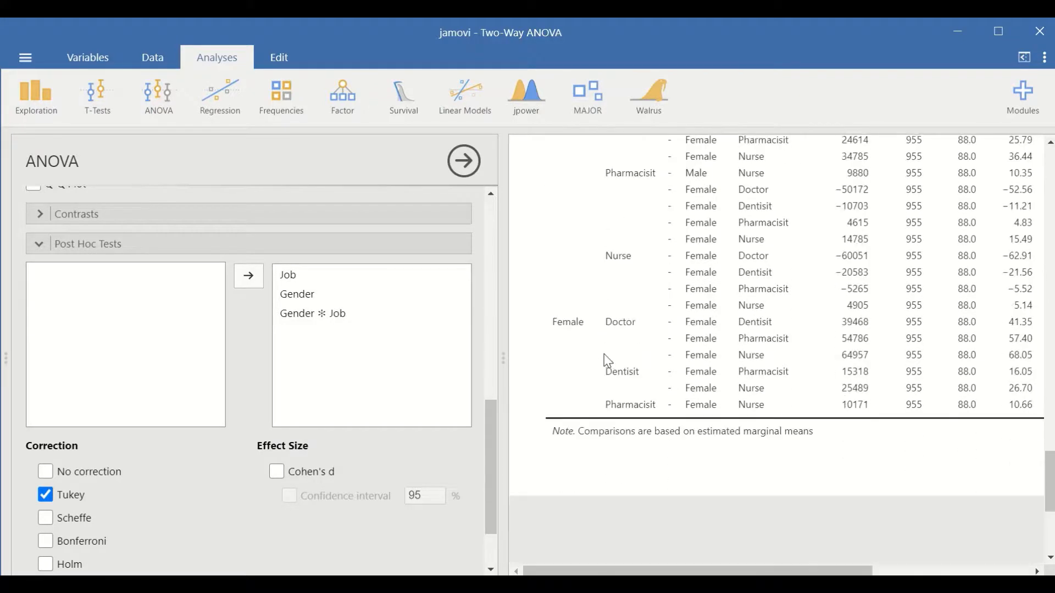
scroll(584, 384, up, 7)
scroll(621, 379, down, 2)
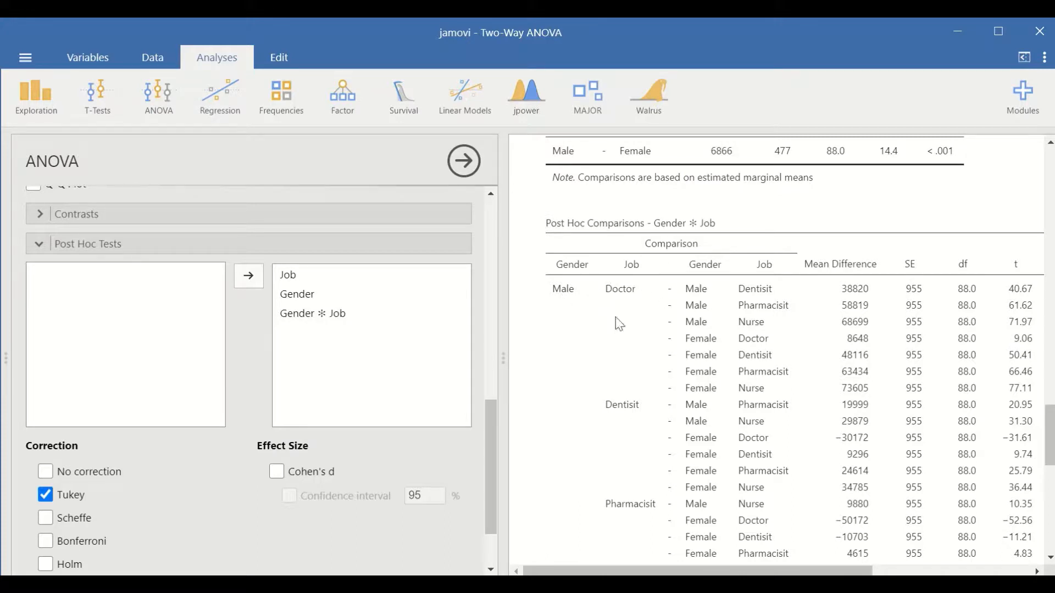
scroll(634, 341, down, 3)
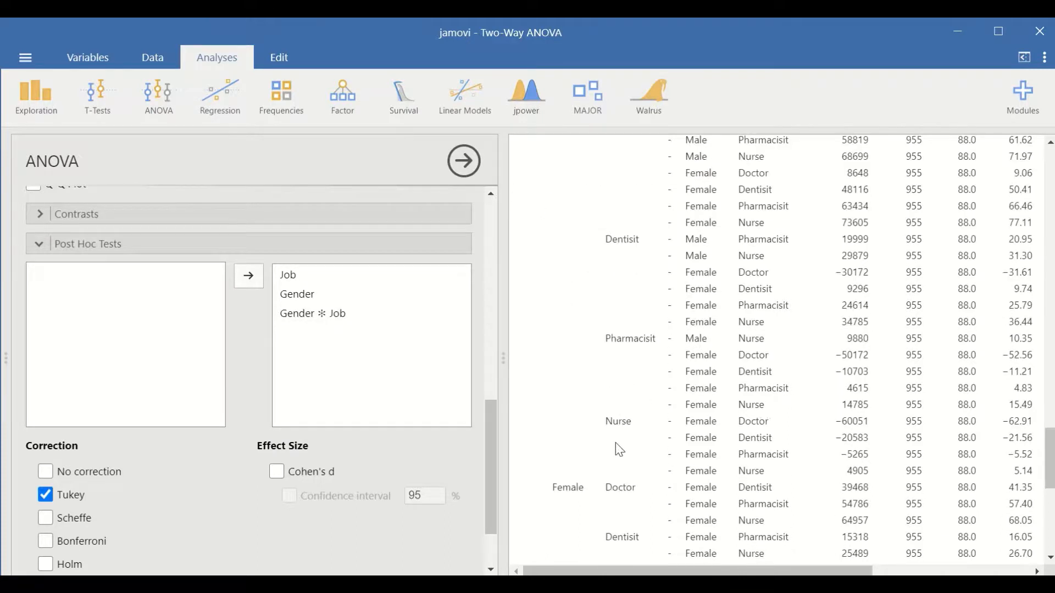
scroll(619, 461, down, 2)
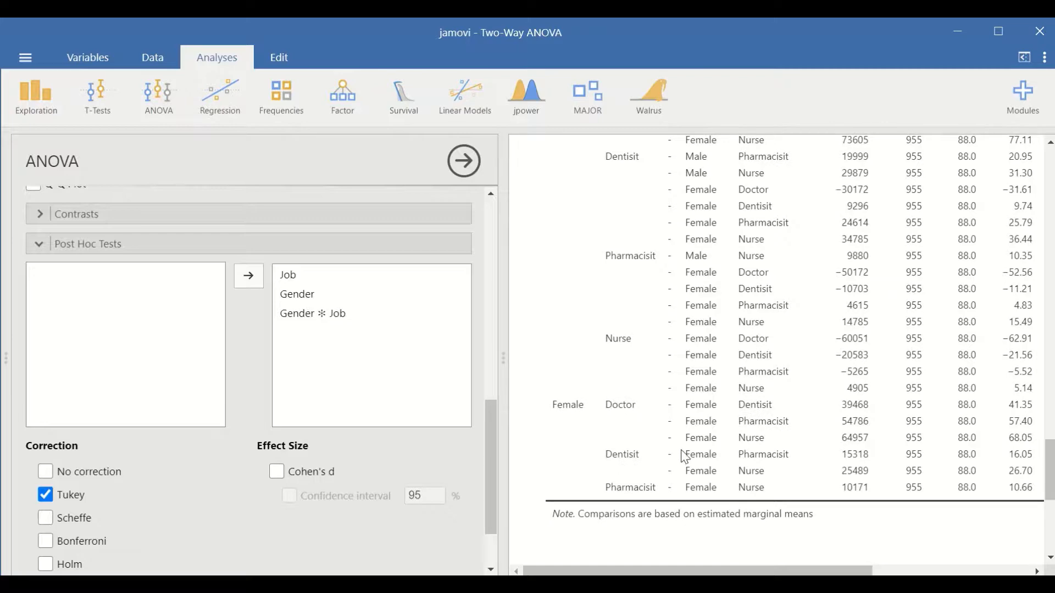
scroll(668, 463, up, 5)
scroll(702, 306, down, 6)
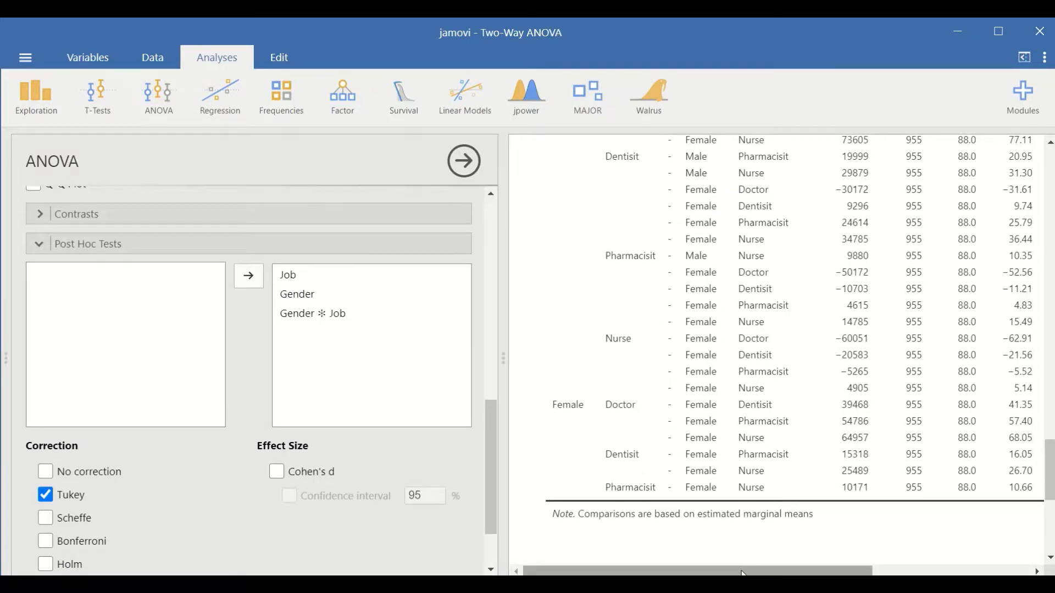
scroll(796, 468, up, 5)
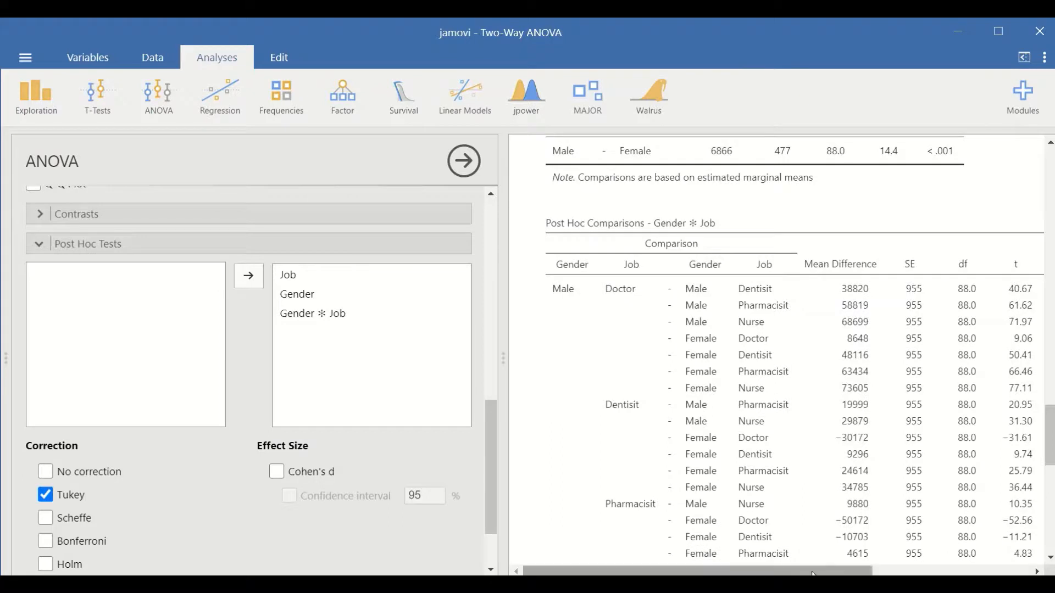
- Check the Tukey p-values of the Gender ✻ Job post hoc comparisons against their job and gender pairs
drag(808, 572, 829, 571)
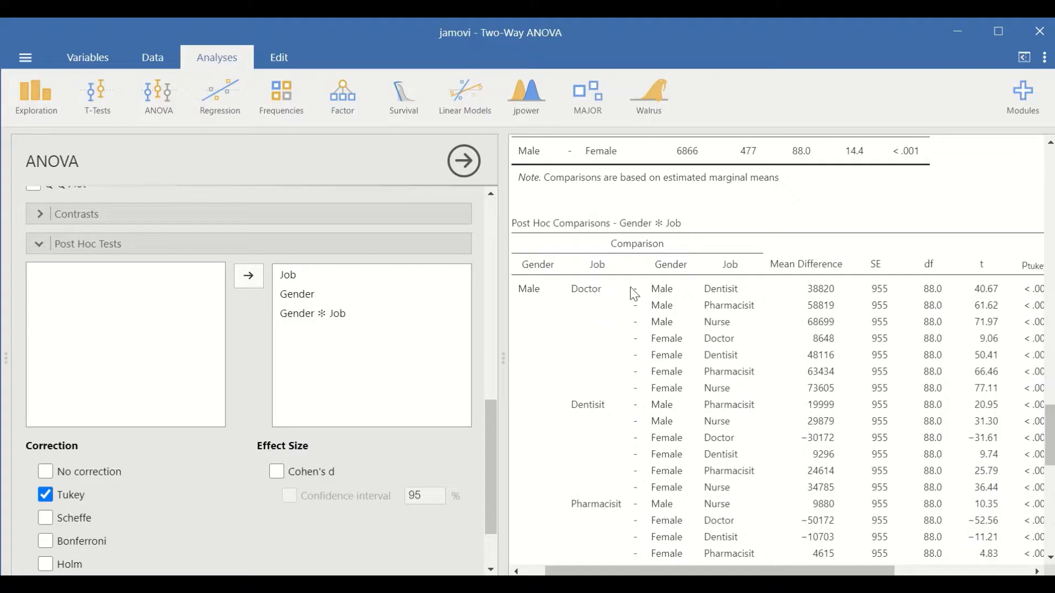
drag(811, 571, 789, 557)
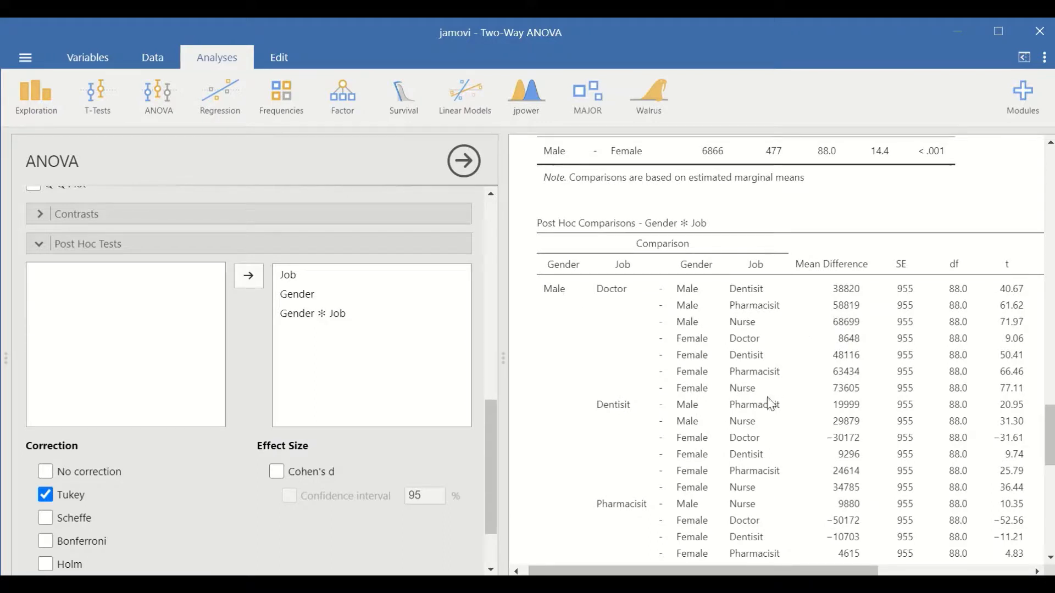
drag(792, 572, 805, 551)
scroll(610, 365, down, 2)
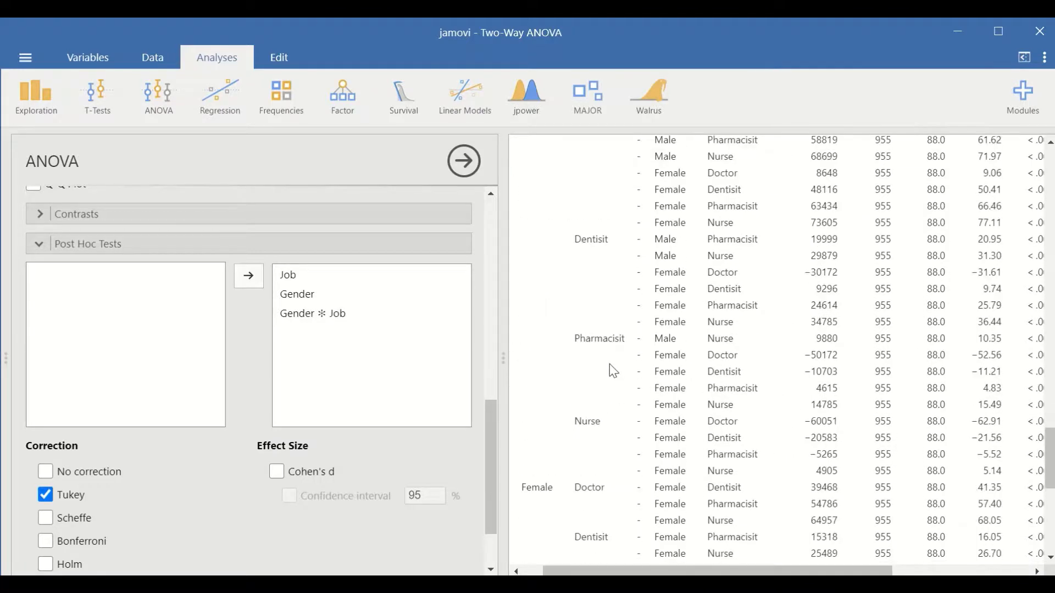
scroll(609, 364, up, 1)
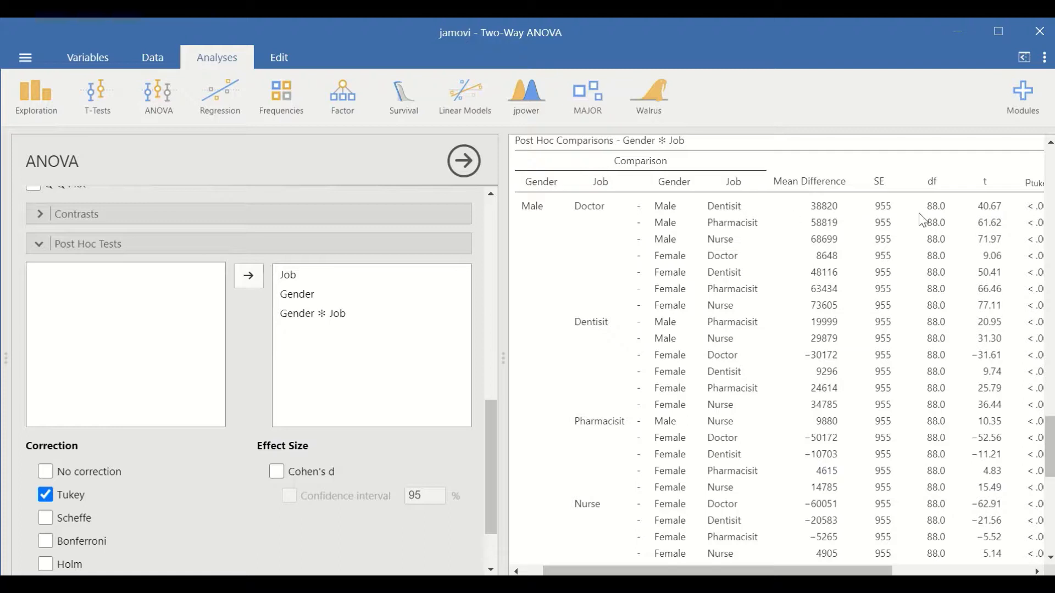
scroll(664, 447, down, 1)
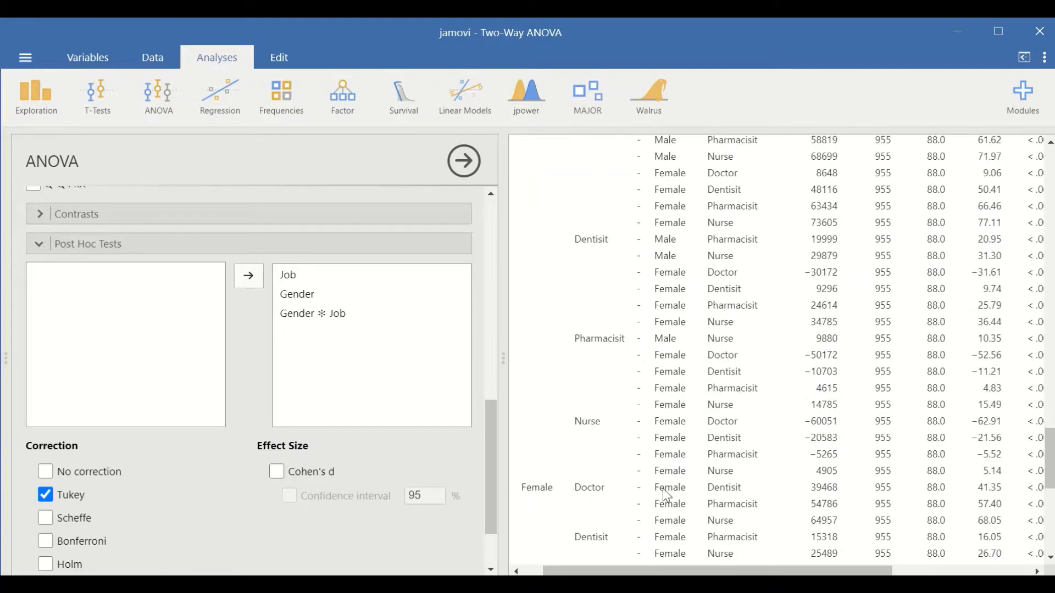
drag(705, 572, 787, 569)
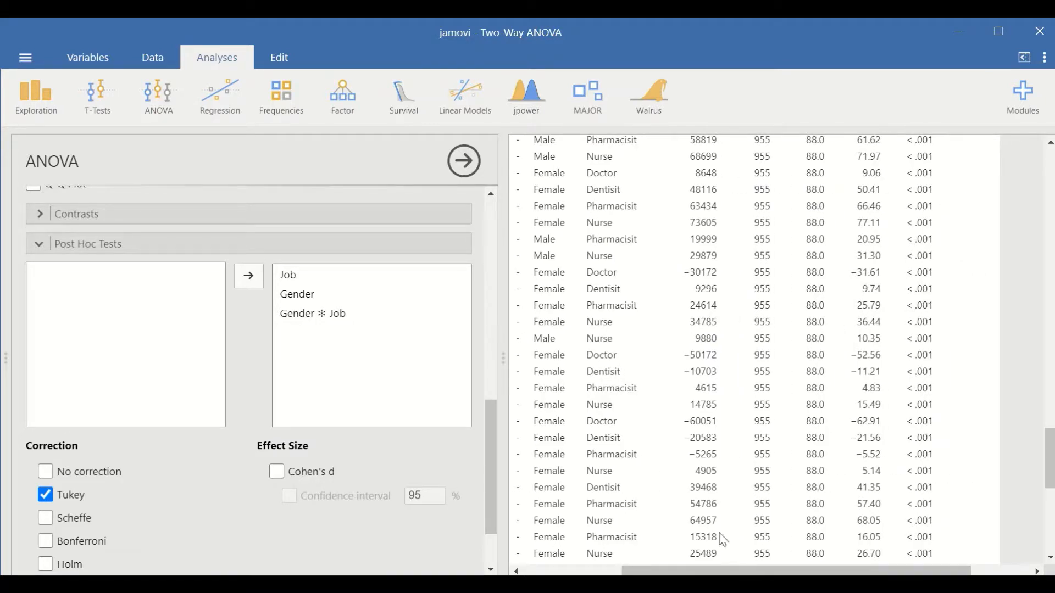
scroll(270, 355, down, 3)
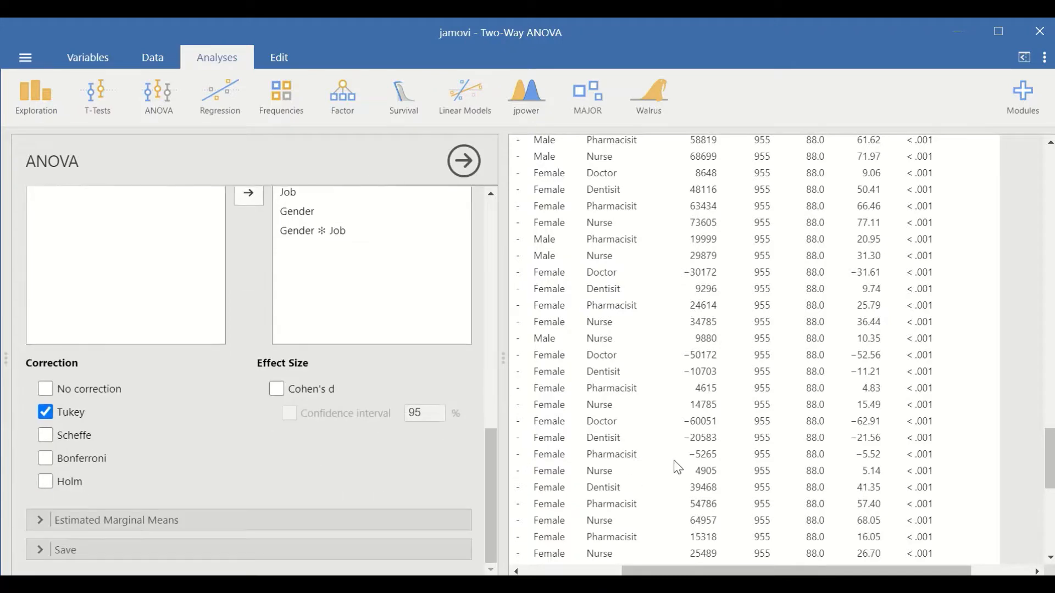
scroll(724, 441, up, 4)
scroll(724, 442, up, 3)
drag(727, 572, 657, 571)
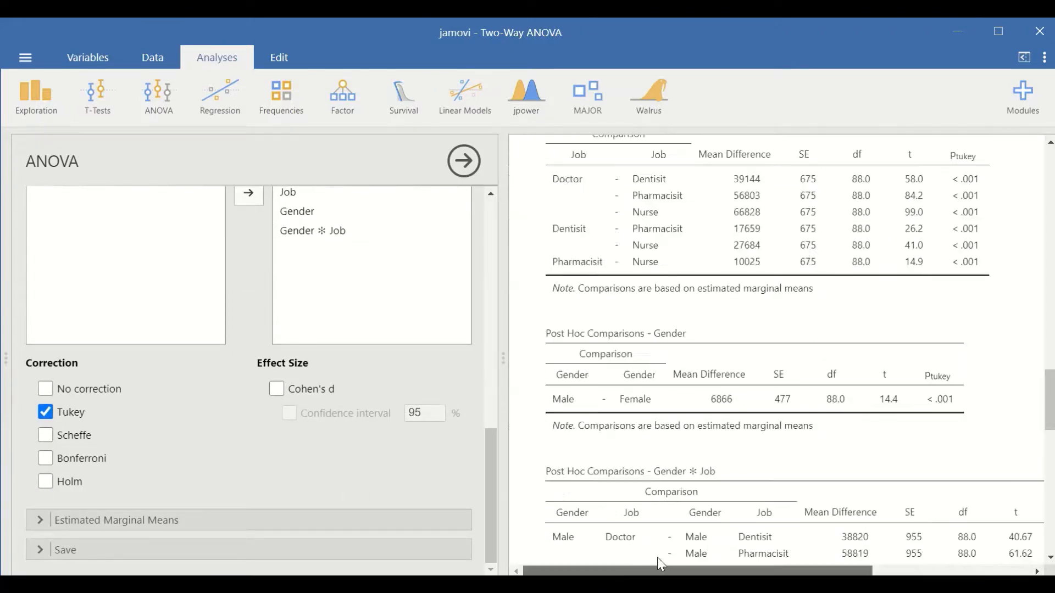
scroll(730, 418, down, 5)
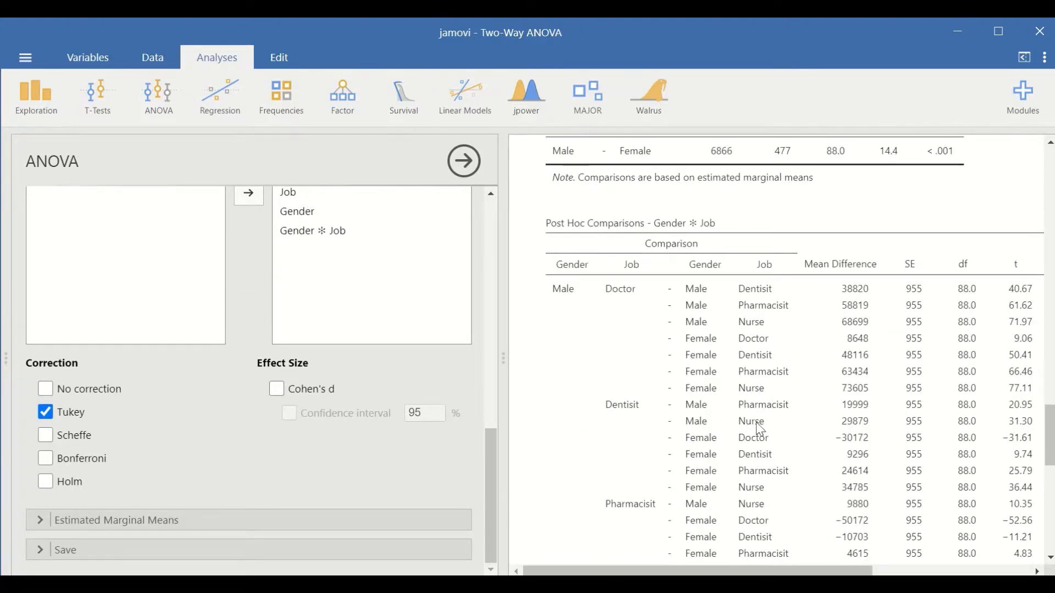
scroll(652, 384, down, 3)
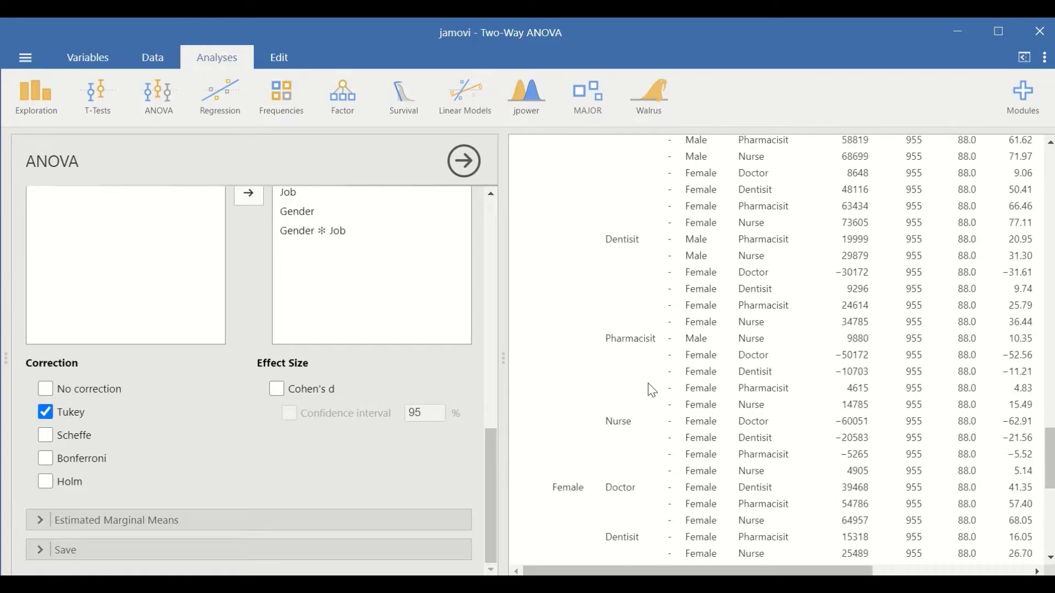
- Begin the estimated marginal means for the ANOVA with Job as the first term
click(138, 523)
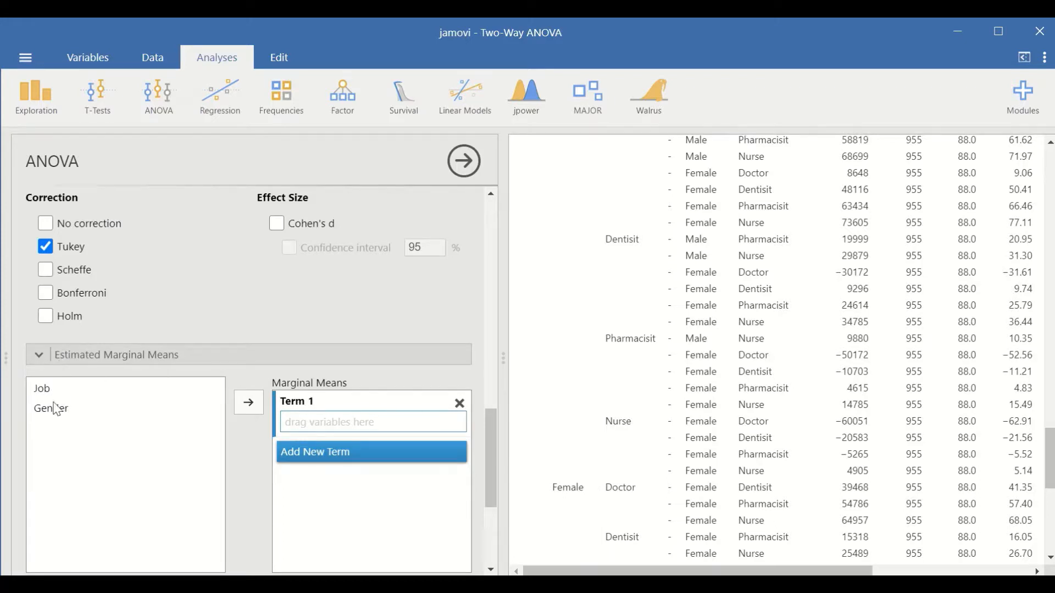
click(42, 391)
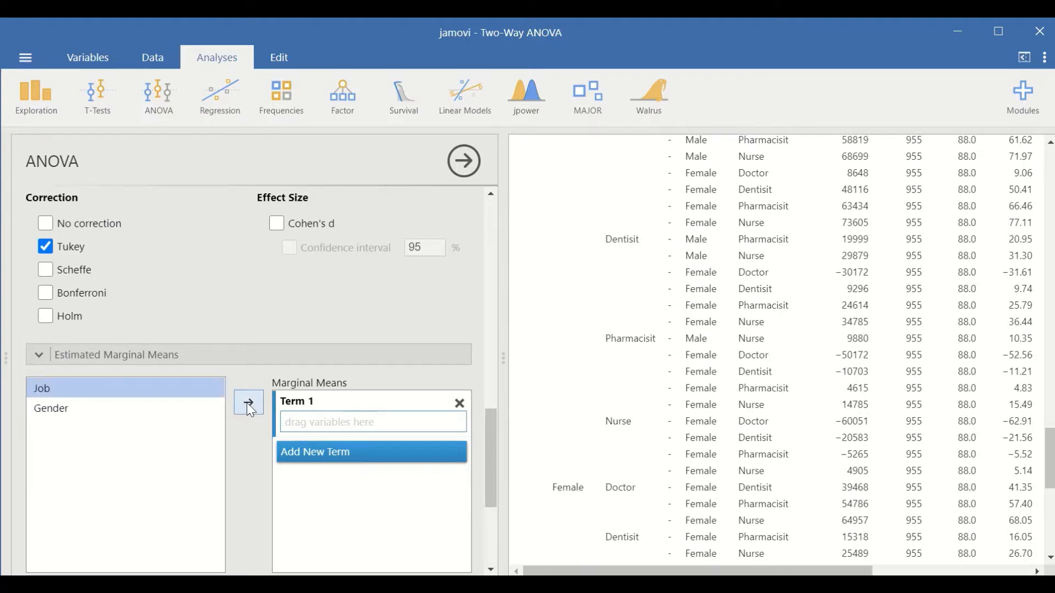
click(247, 403)
- Add Gender as the second marginal means term and create an empty third term
click(350, 457)
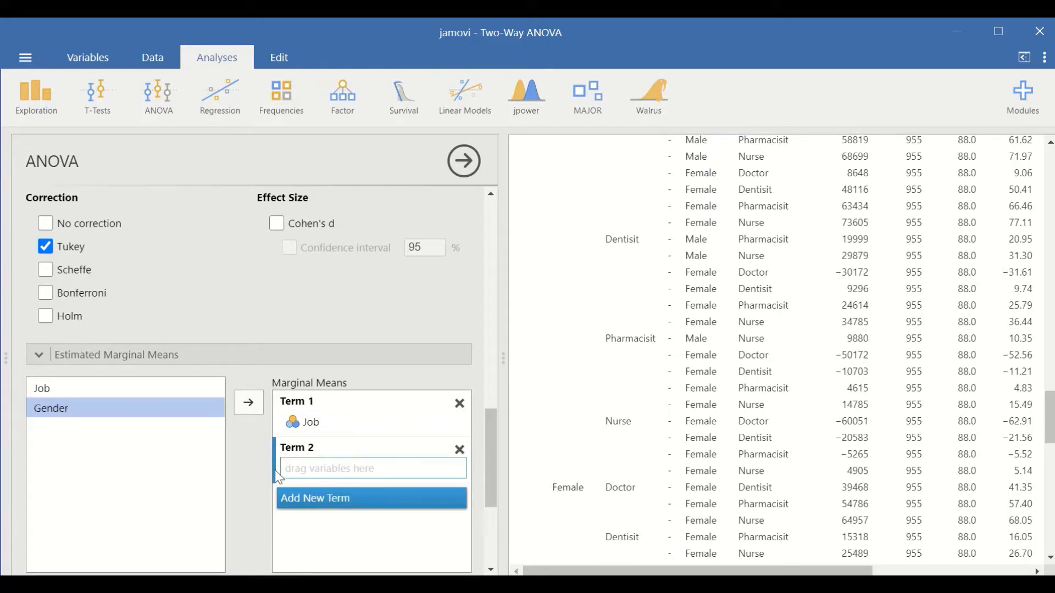
click(328, 498)
drag(104, 410, 297, 448)
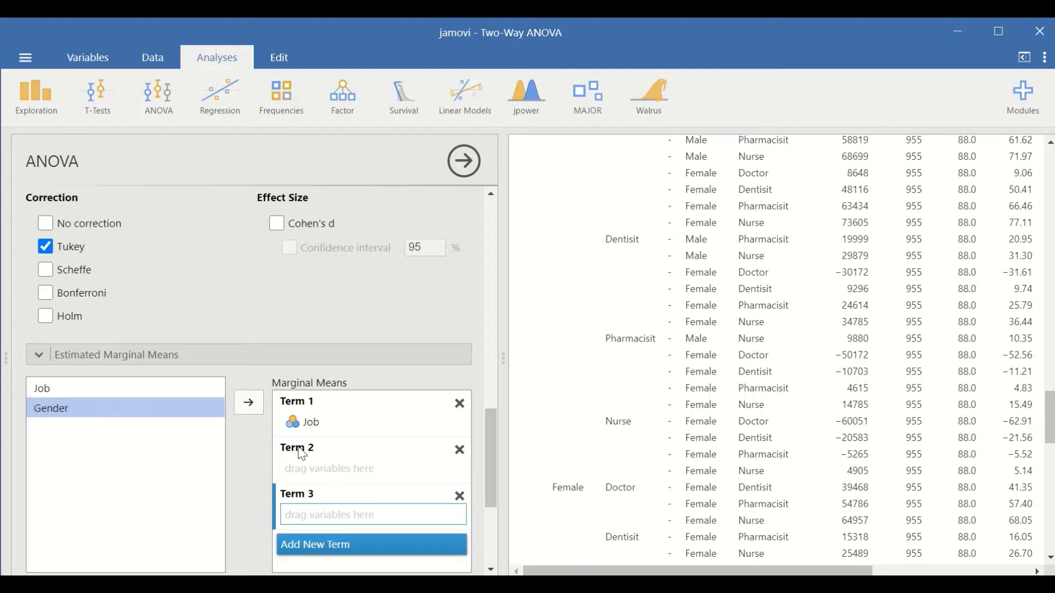
click(319, 458)
drag(142, 402, 259, 402)
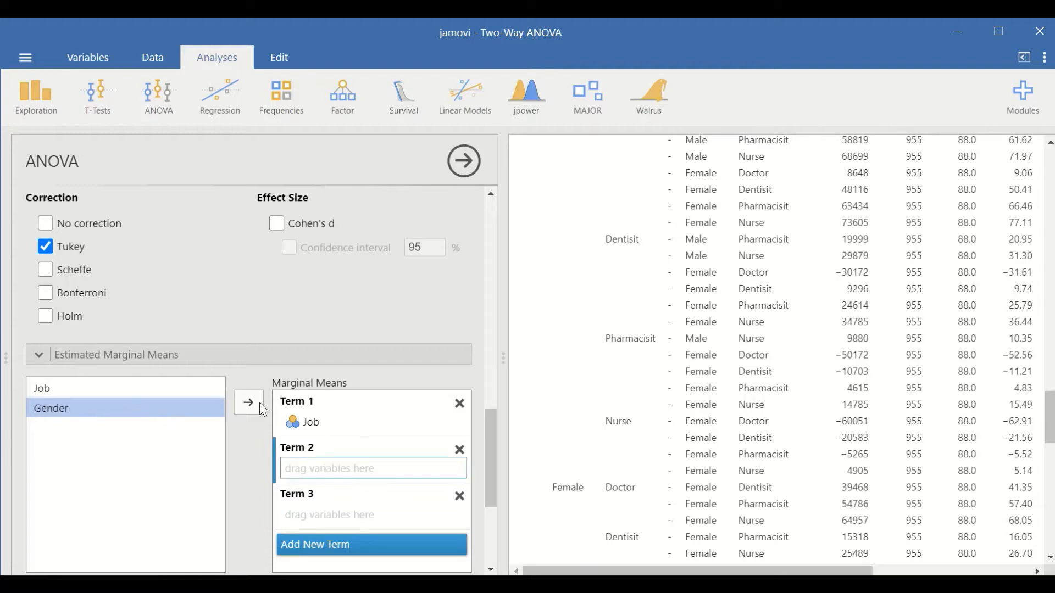
click(253, 402)
- Put Job and Gender together in the third marginal means term
click(310, 514)
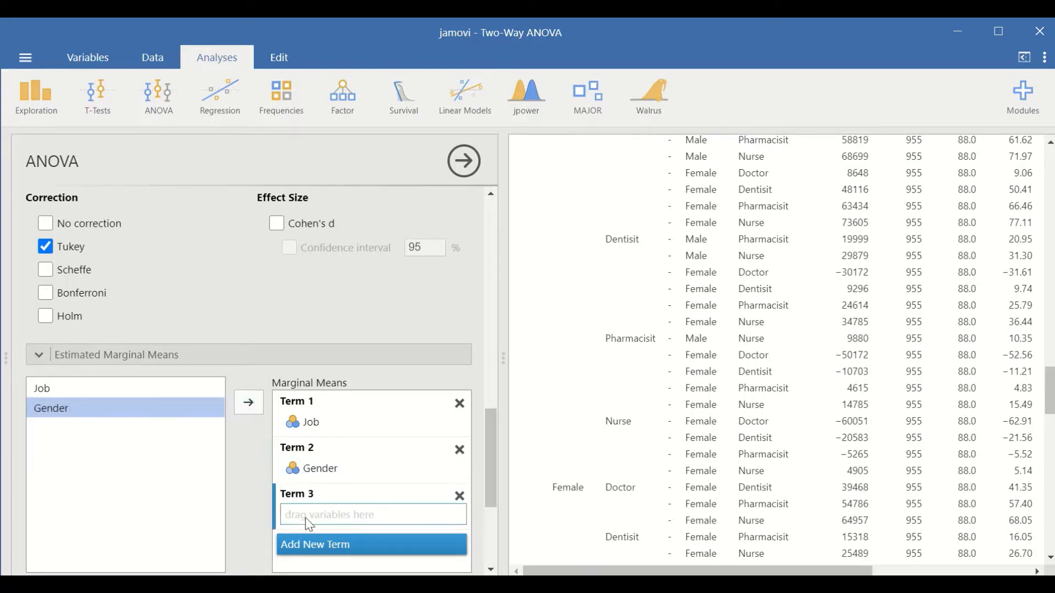
click(41, 387)
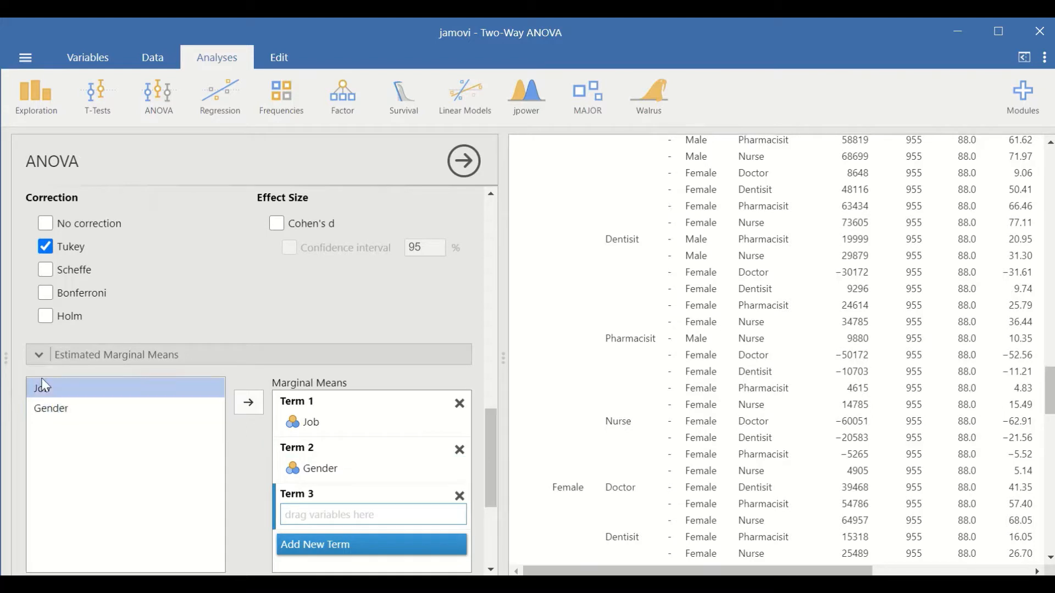
ctrl+click(44, 407)
drag(44, 407, 66, 417)
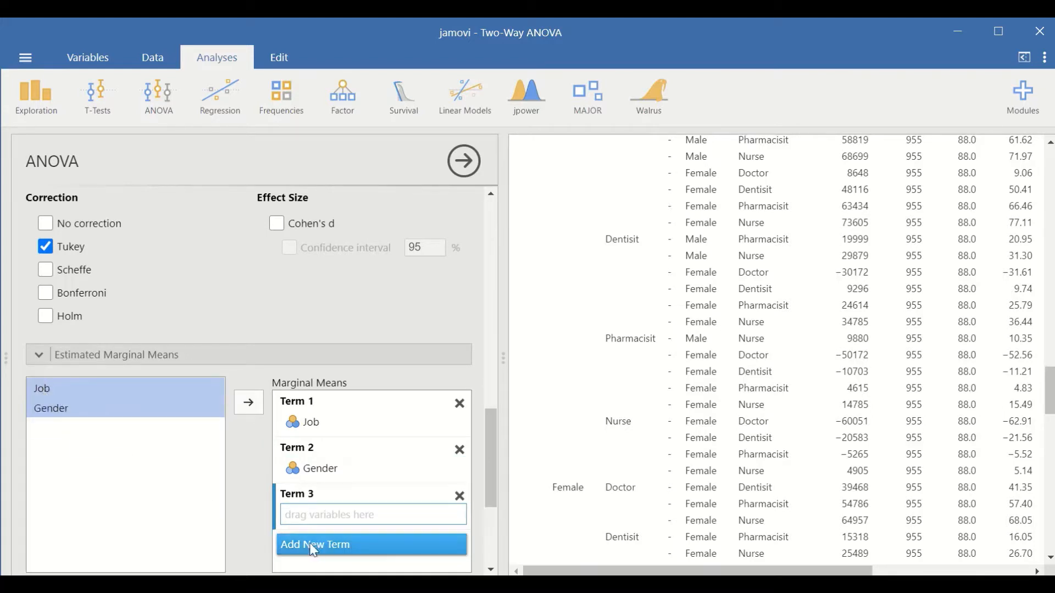
click(256, 404)
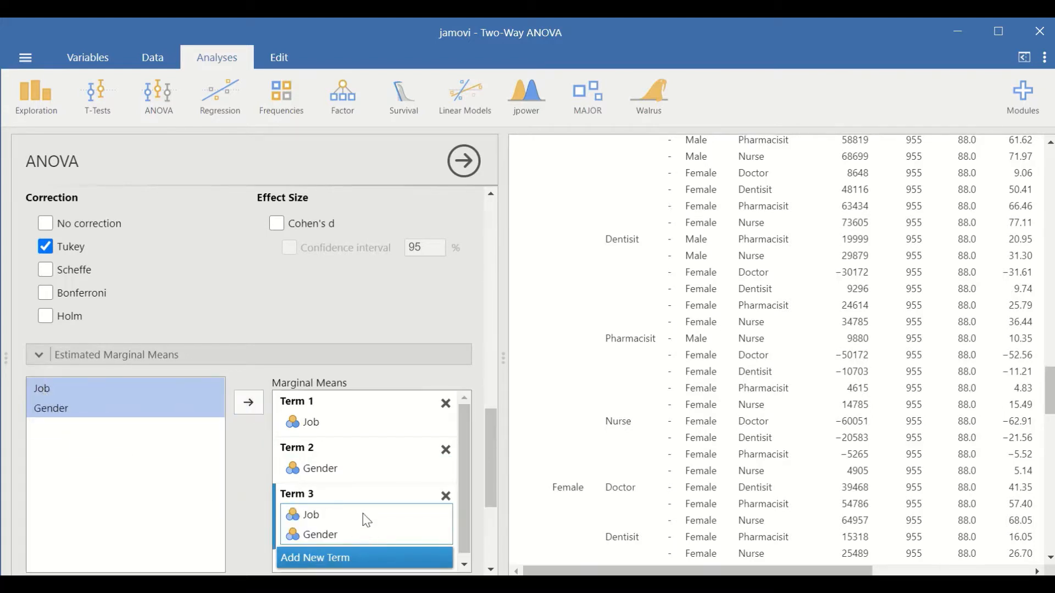
- Review the marginal means output options and examine the salary plots for Job, Gender and Job ✻ Gender
scroll(330, 450, down, 3)
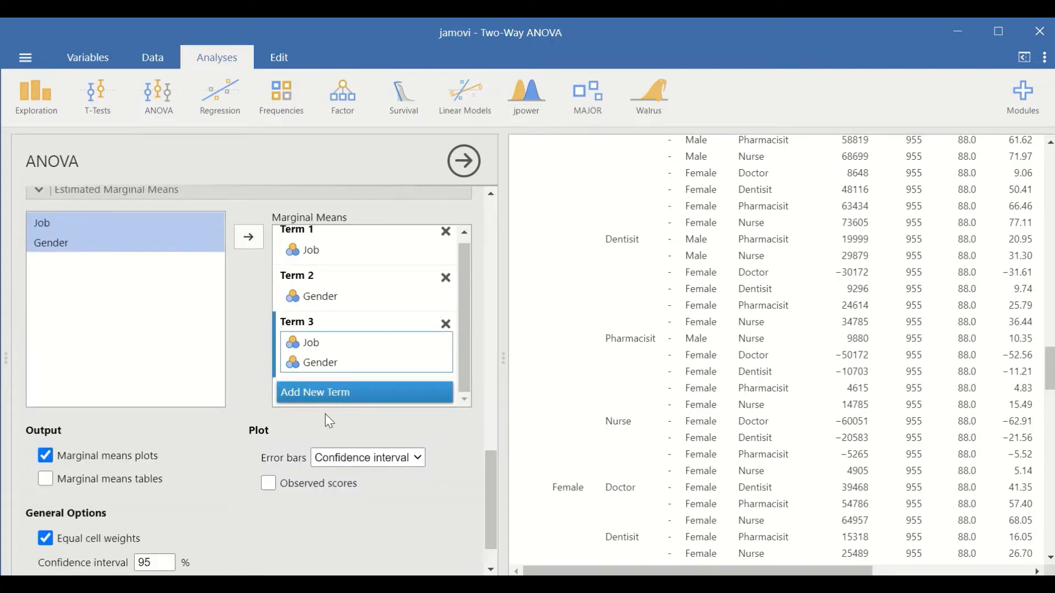
scroll(329, 417, down, 1)
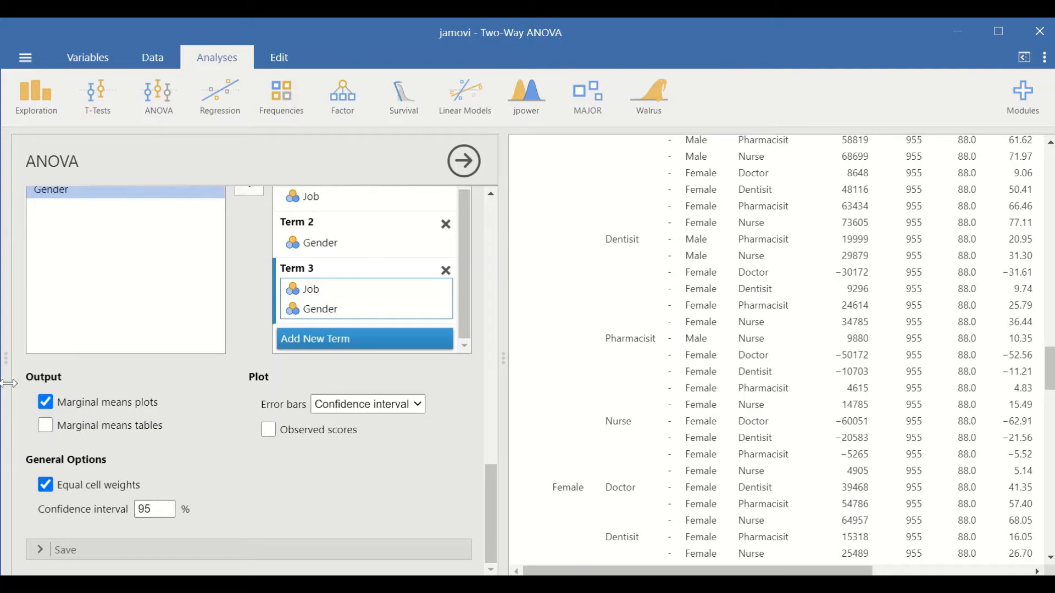
scroll(370, 308, up, 1)
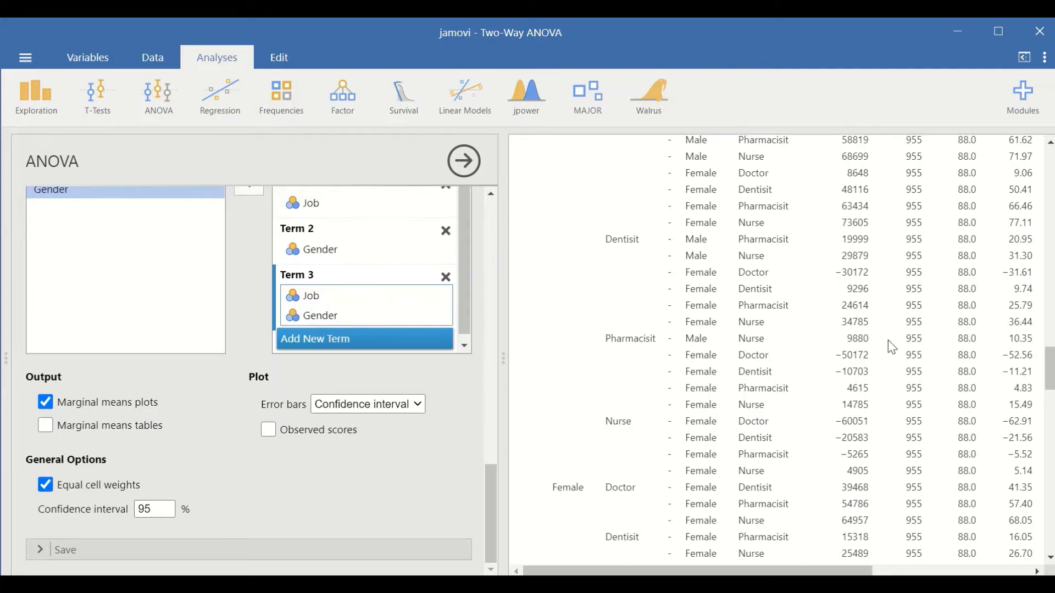
scroll(888, 341, down, 9)
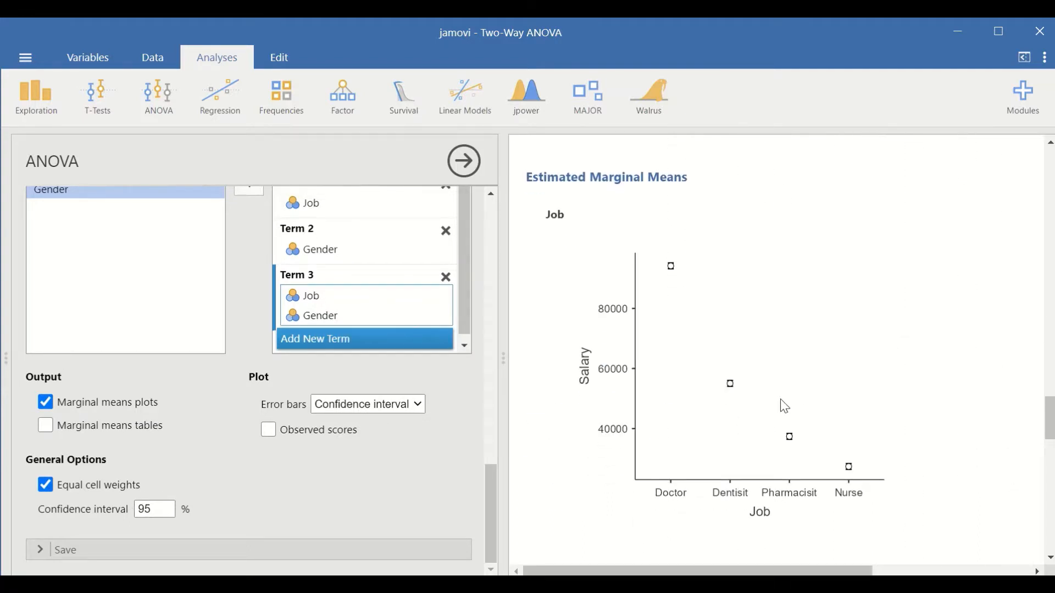
scroll(777, 396, up, 2)
scroll(725, 334, down, 4)
scroll(725, 333, down, 9)
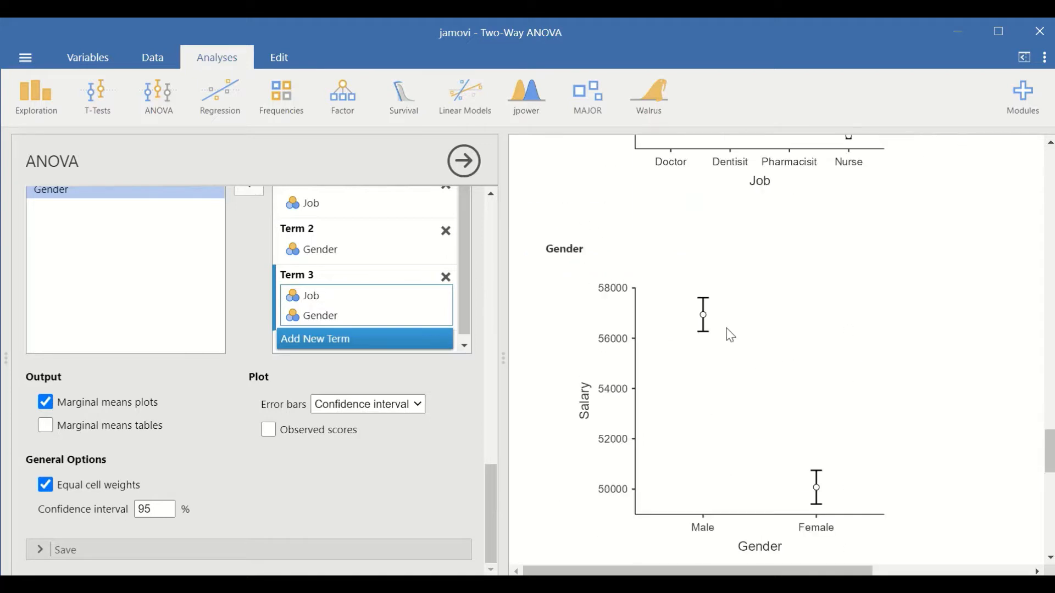
scroll(791, 327, up, 5)
scroll(796, 336, up, 5)
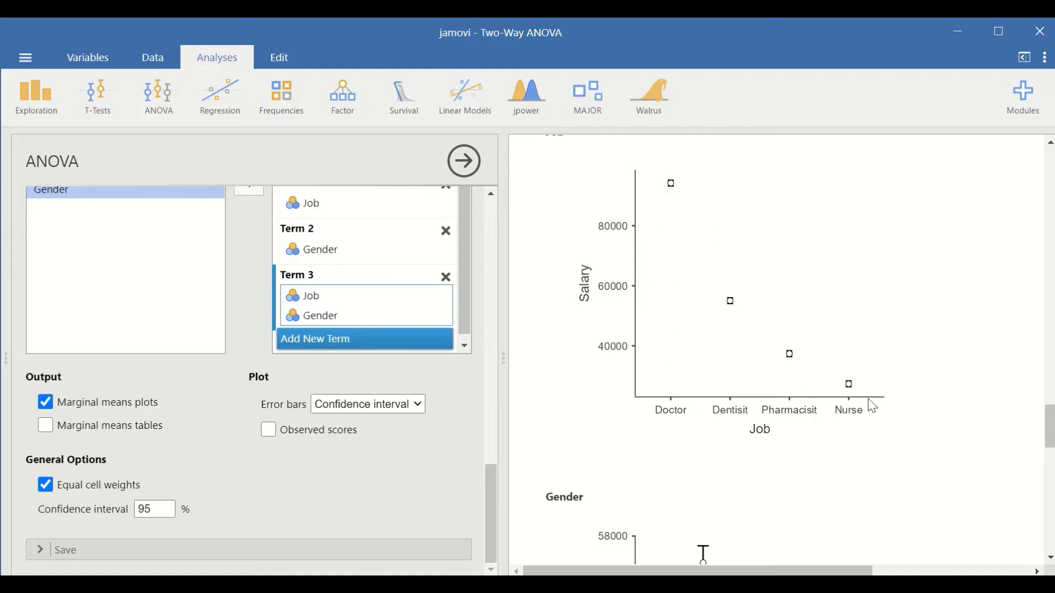
scroll(874, 412, down, 3)
scroll(877, 413, down, 8)
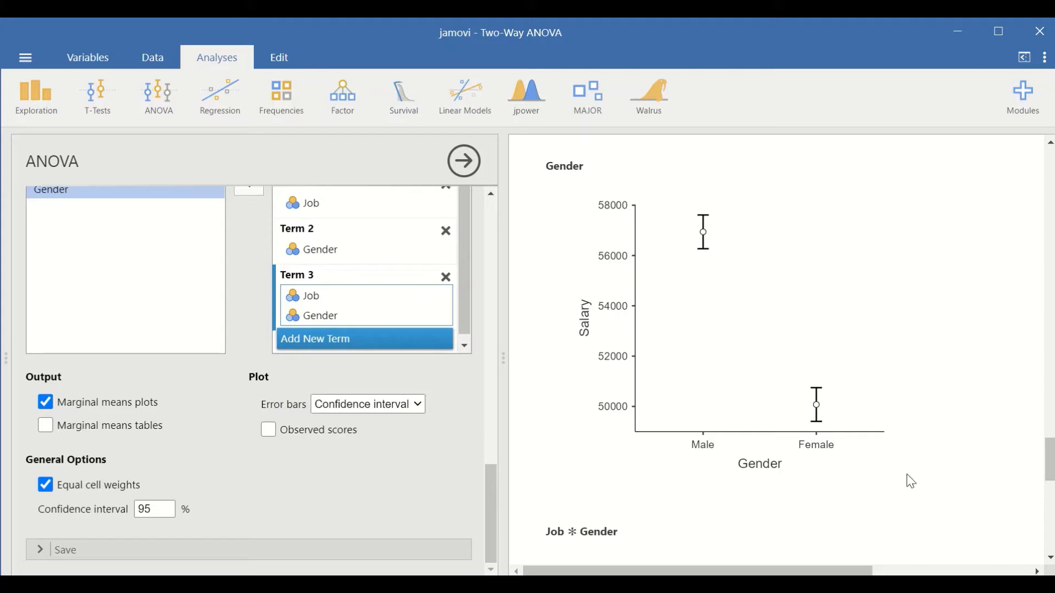
scroll(911, 482, down, 6)
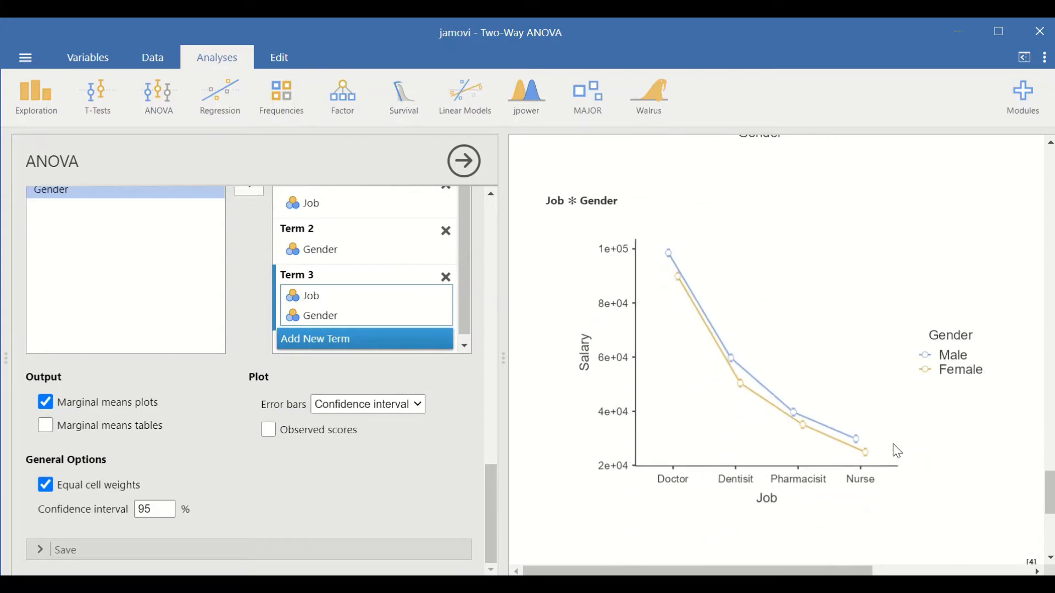